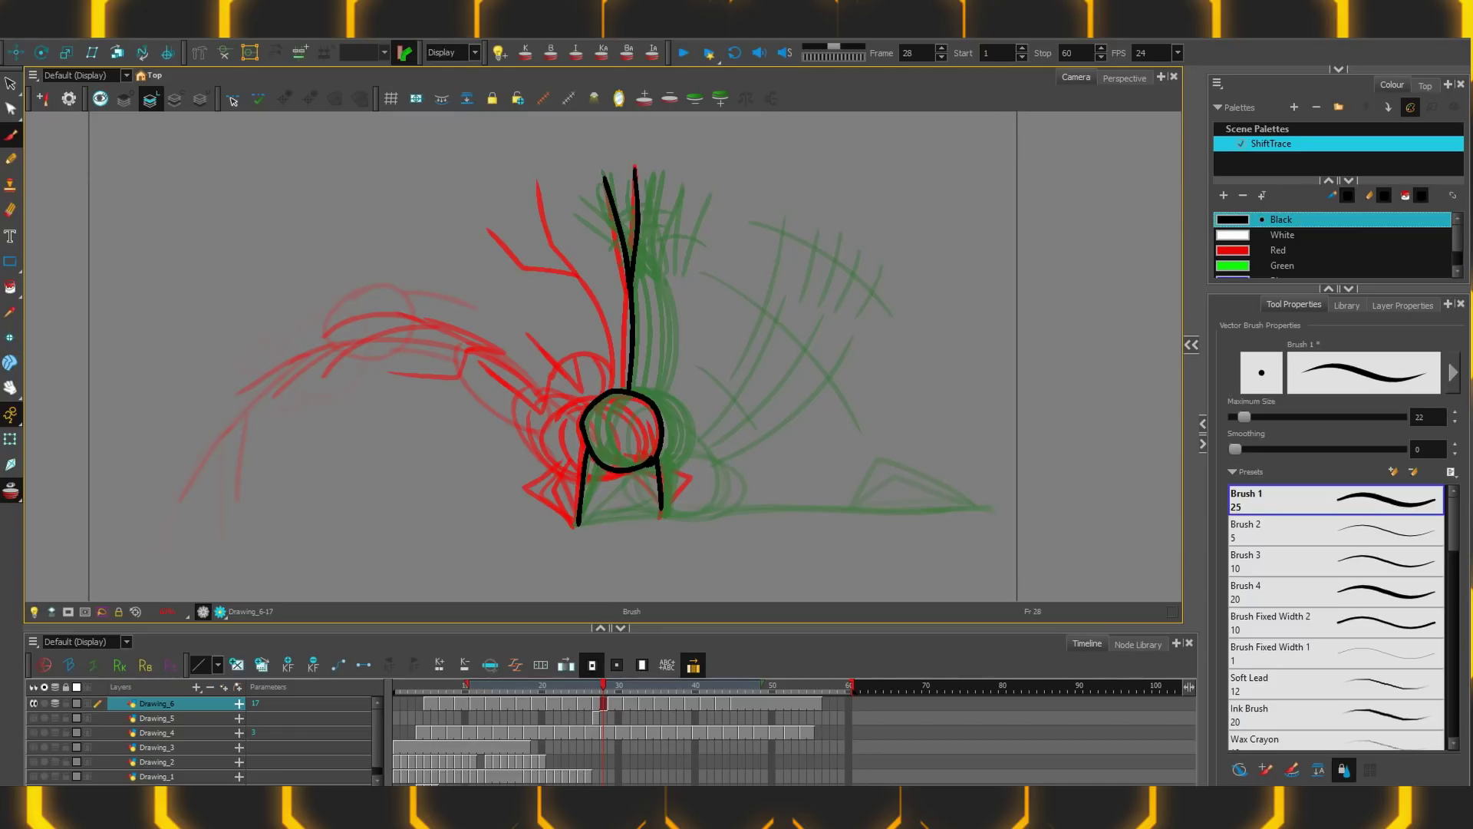
Choose Show Advanced Onion Skin from the Onion Skin flyout in the Tools toolbar
left_click(8, 503)
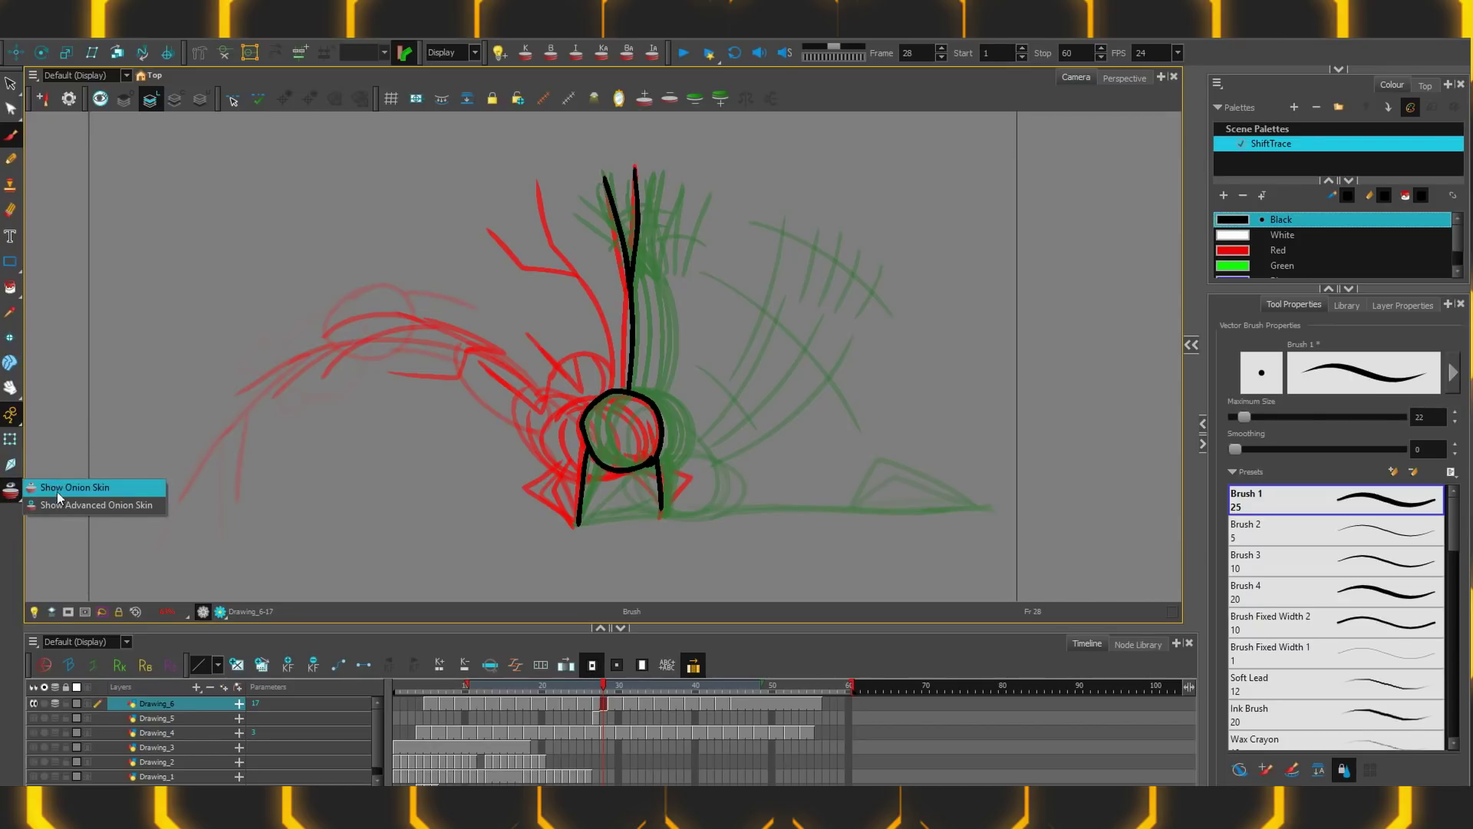
left_click(103, 509)
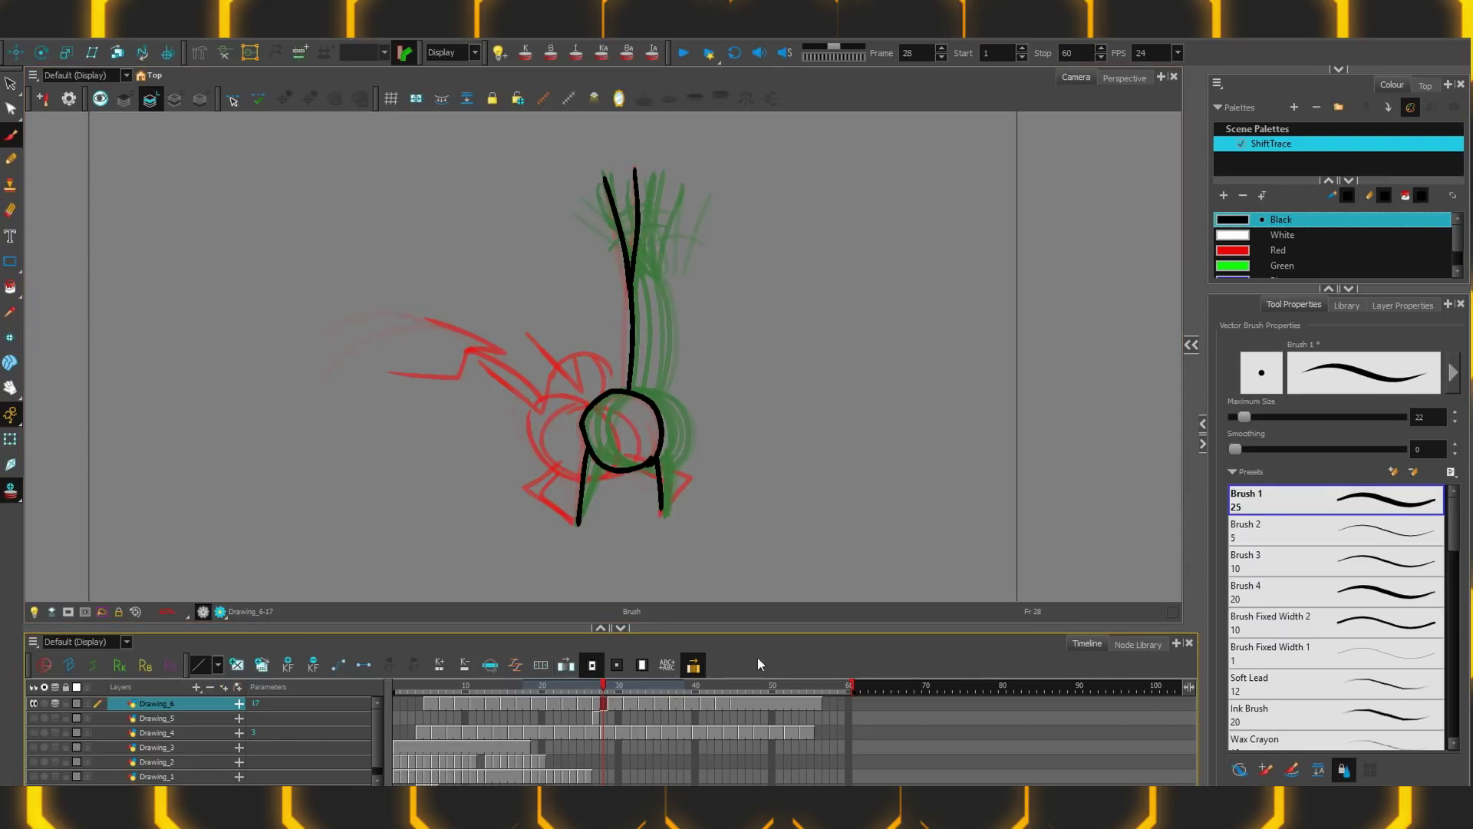
Open the Onion Skin window enlarged over the canvas, enable past frames 3–5, adjust next-frame opacity
left_click(312, 35)
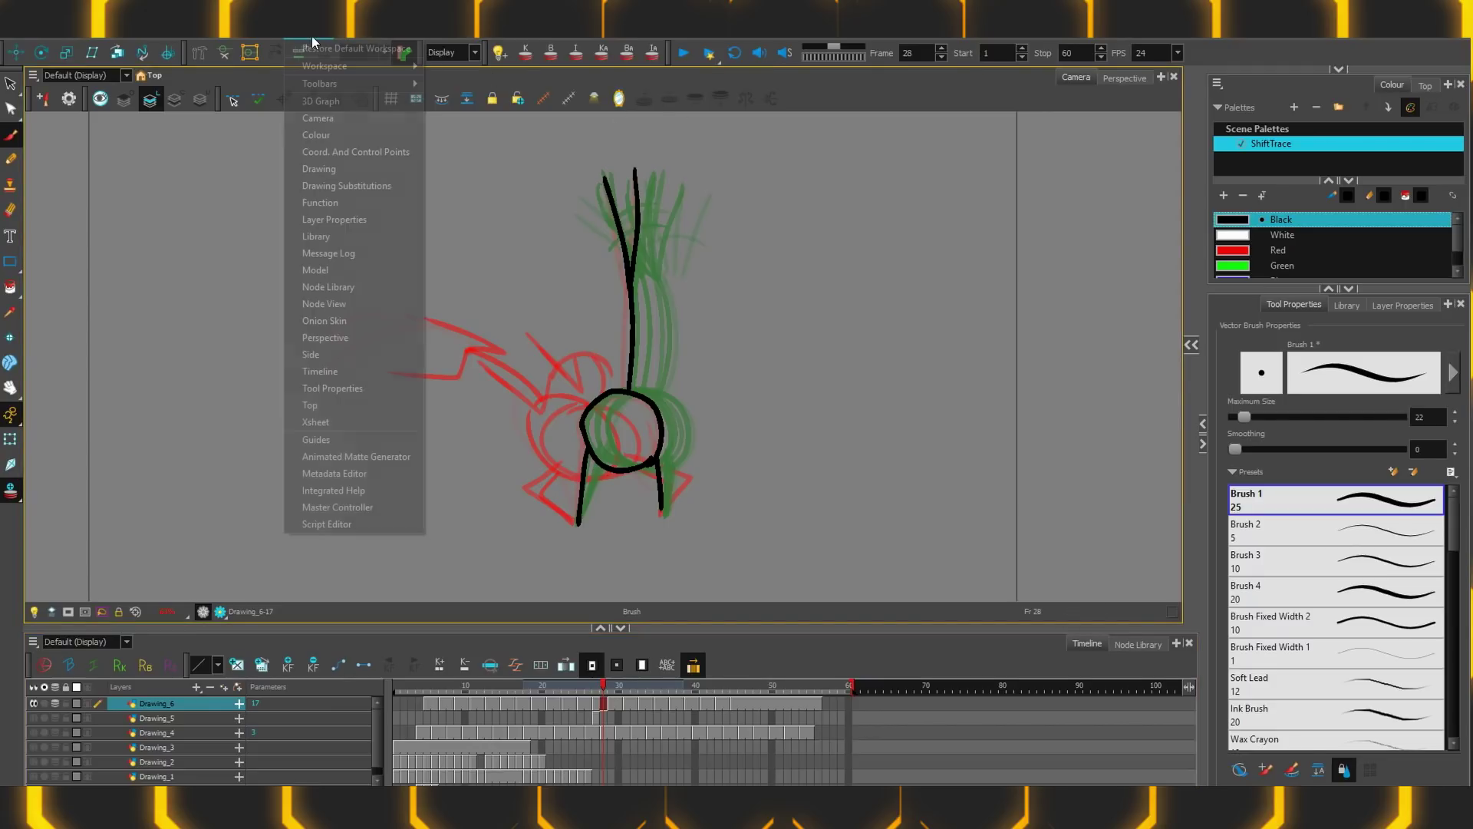
left_click(320, 319)
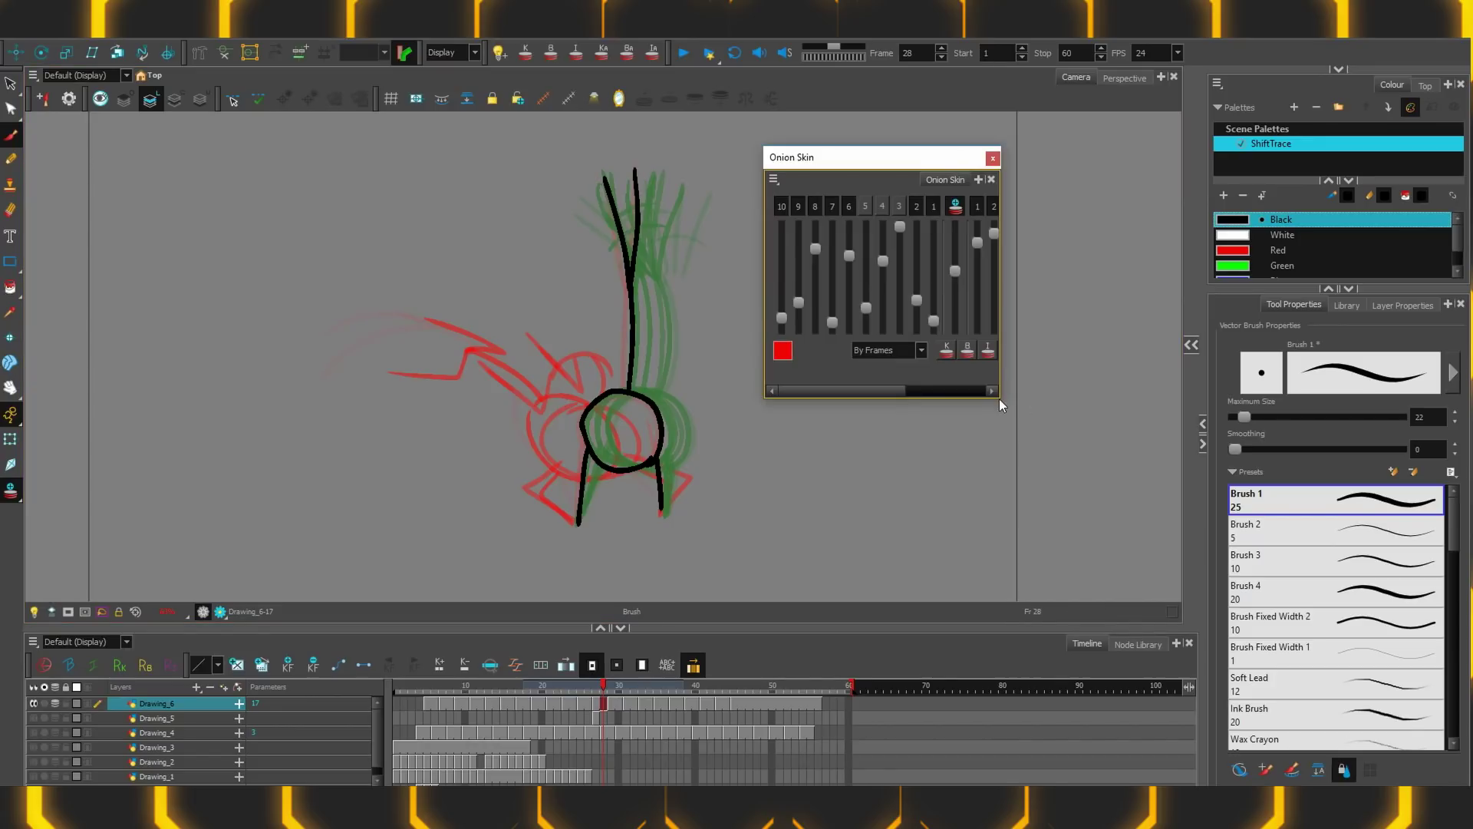
left_click_drag(999, 399, 1275, 413)
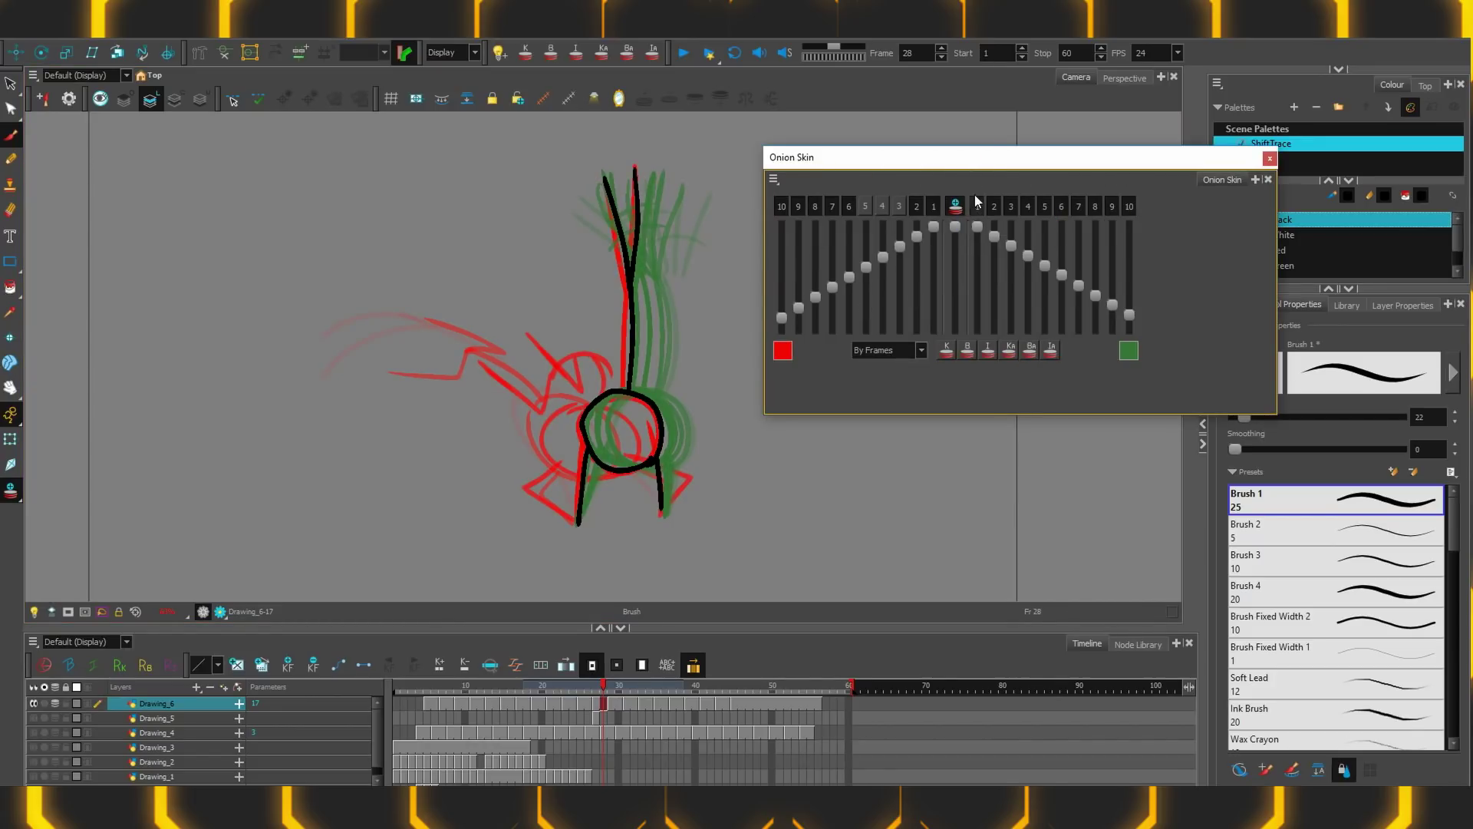
left_click_drag(985, 163, 963, 130)
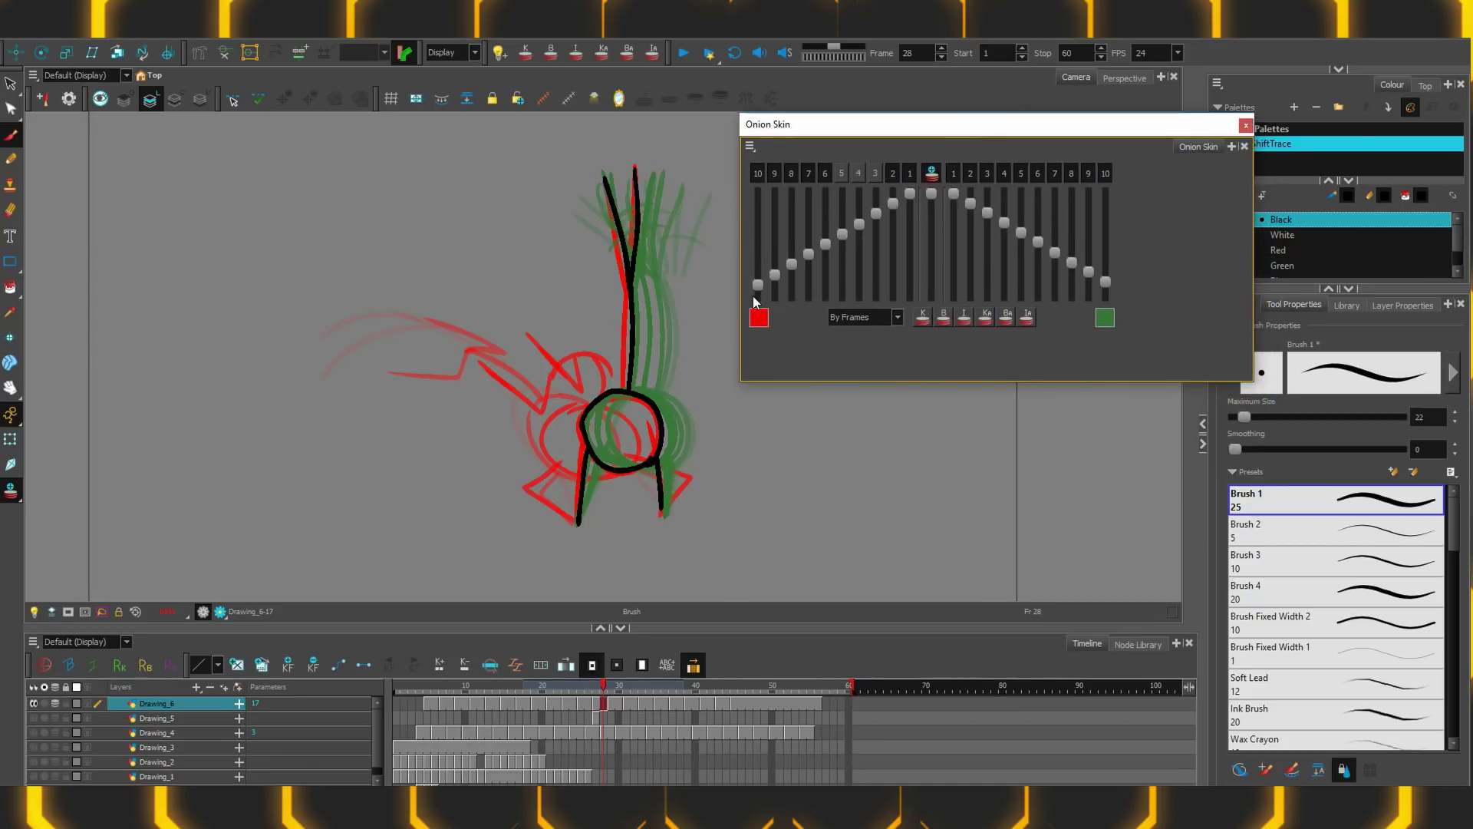
left_click(953, 195)
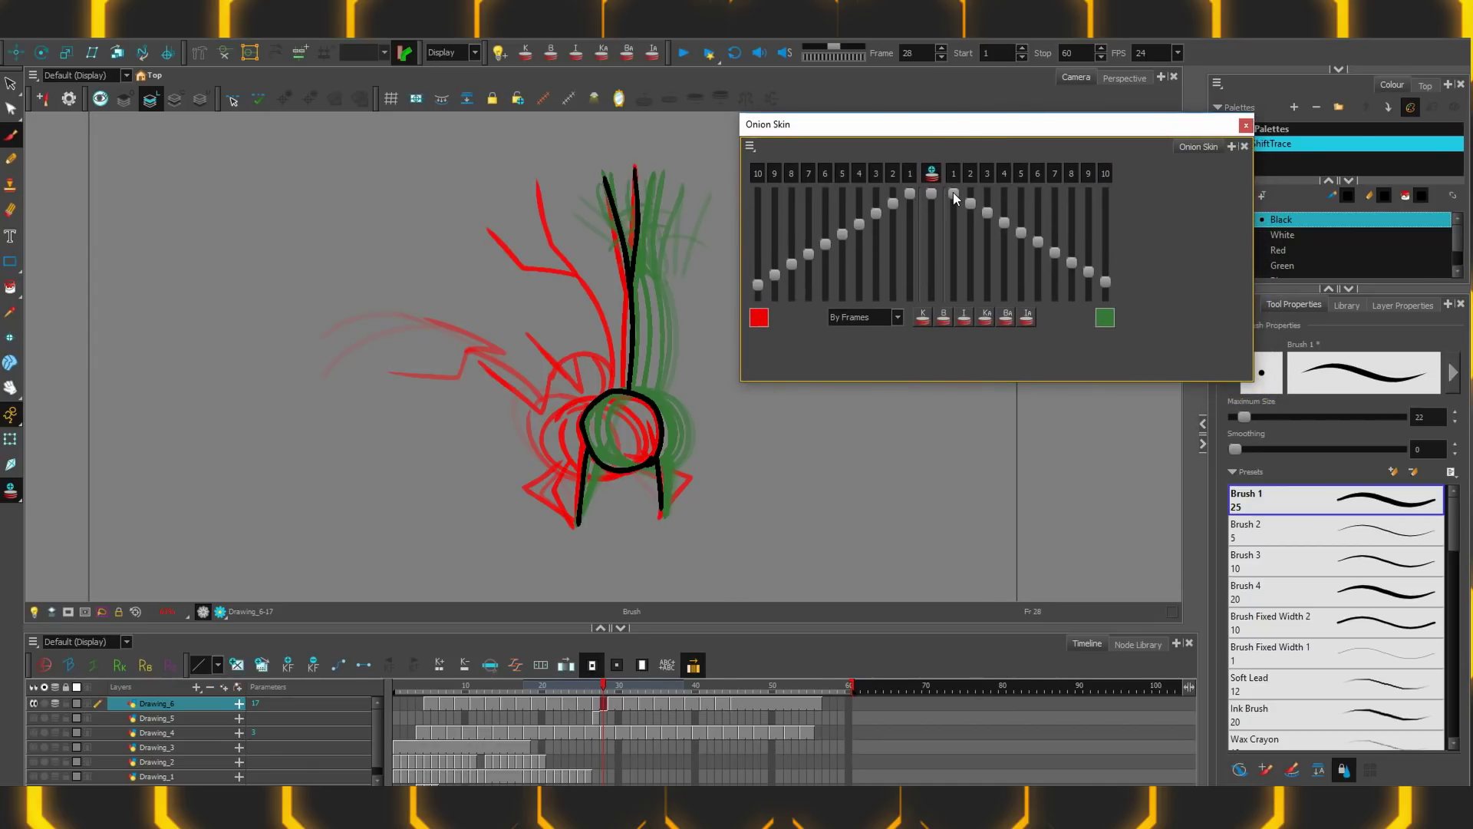
mouse_move(953, 192)
left_mouse_down()
mouse_move(976, 315)
mouse_move(974, 191)
mouse_move(916, 274)
mouse_move(910, 190)
mouse_move(913, 291)
mouse_move(899, 183)
left_mouse_up()
Uncheck Link Sliders, fade out past frame 2 and raise past frame 4 to full opacity
left_click(751, 147)
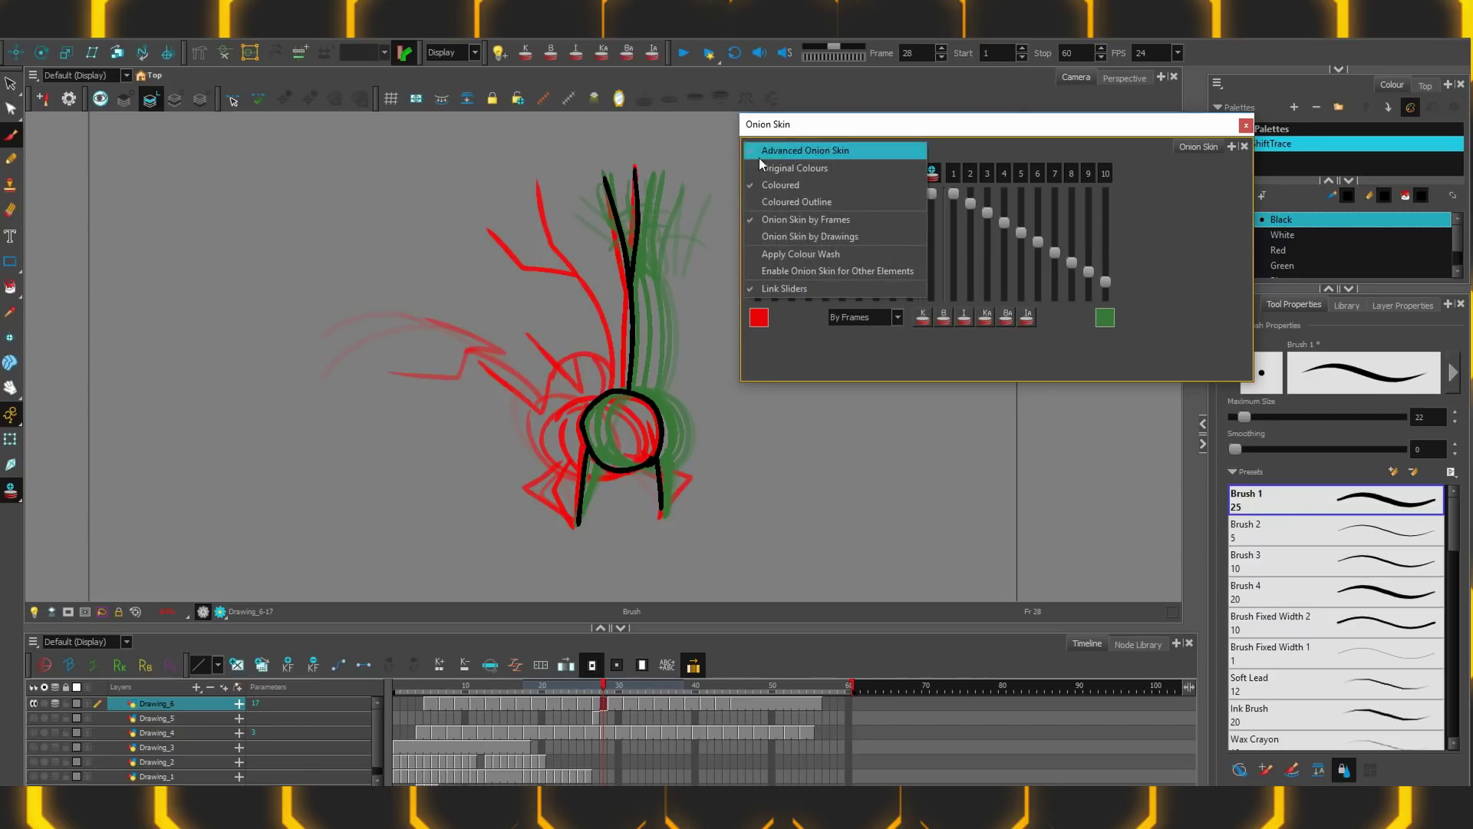
left_click(833, 286)
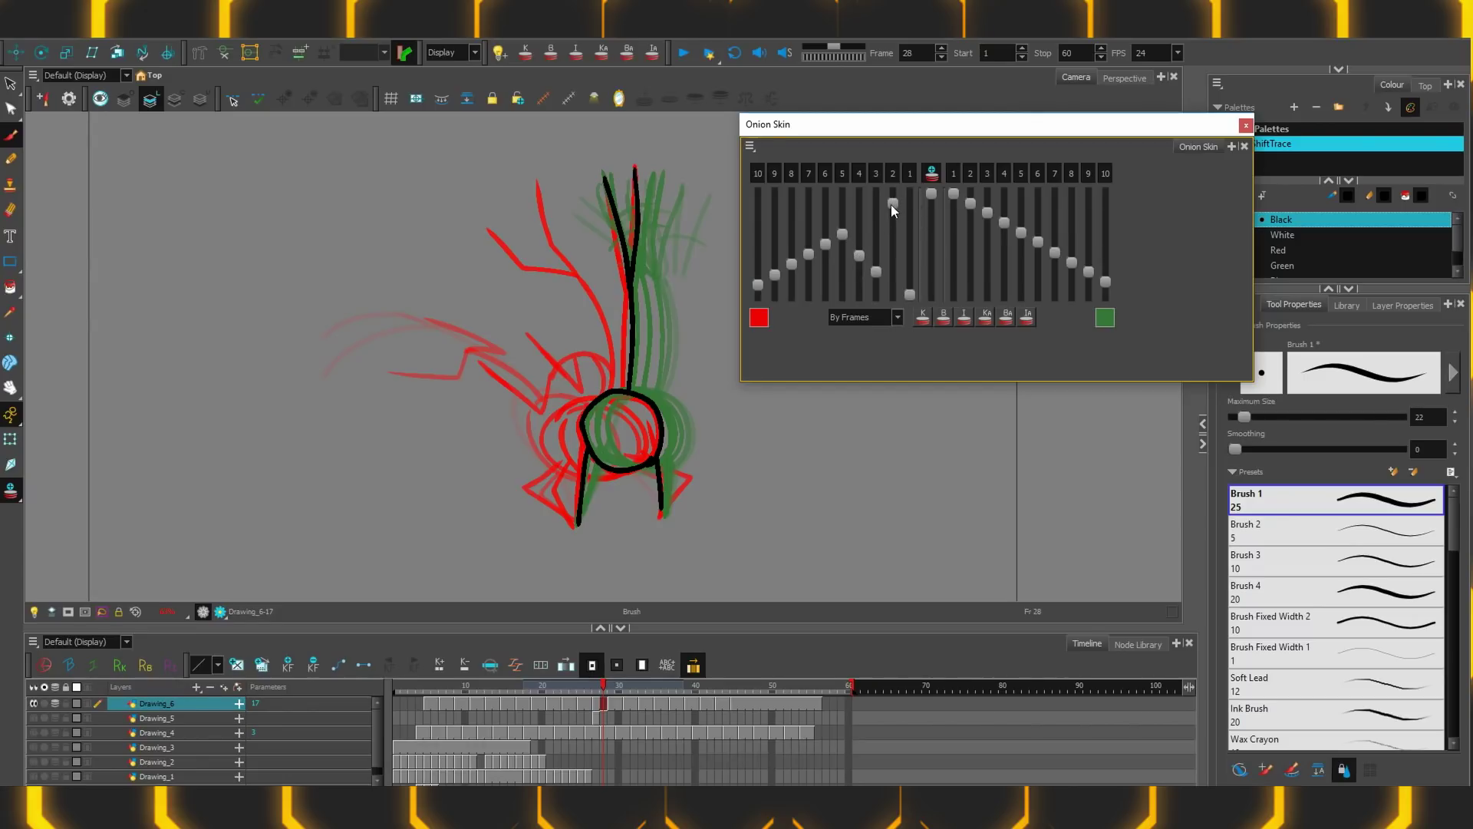
left_click_drag(892, 205, 878, 173)
mouse_move(861, 256)
left_mouse_down()
mouse_move(862, 194)
mouse_move(878, 280)
mouse_move(879, 259)
left_mouse_up()
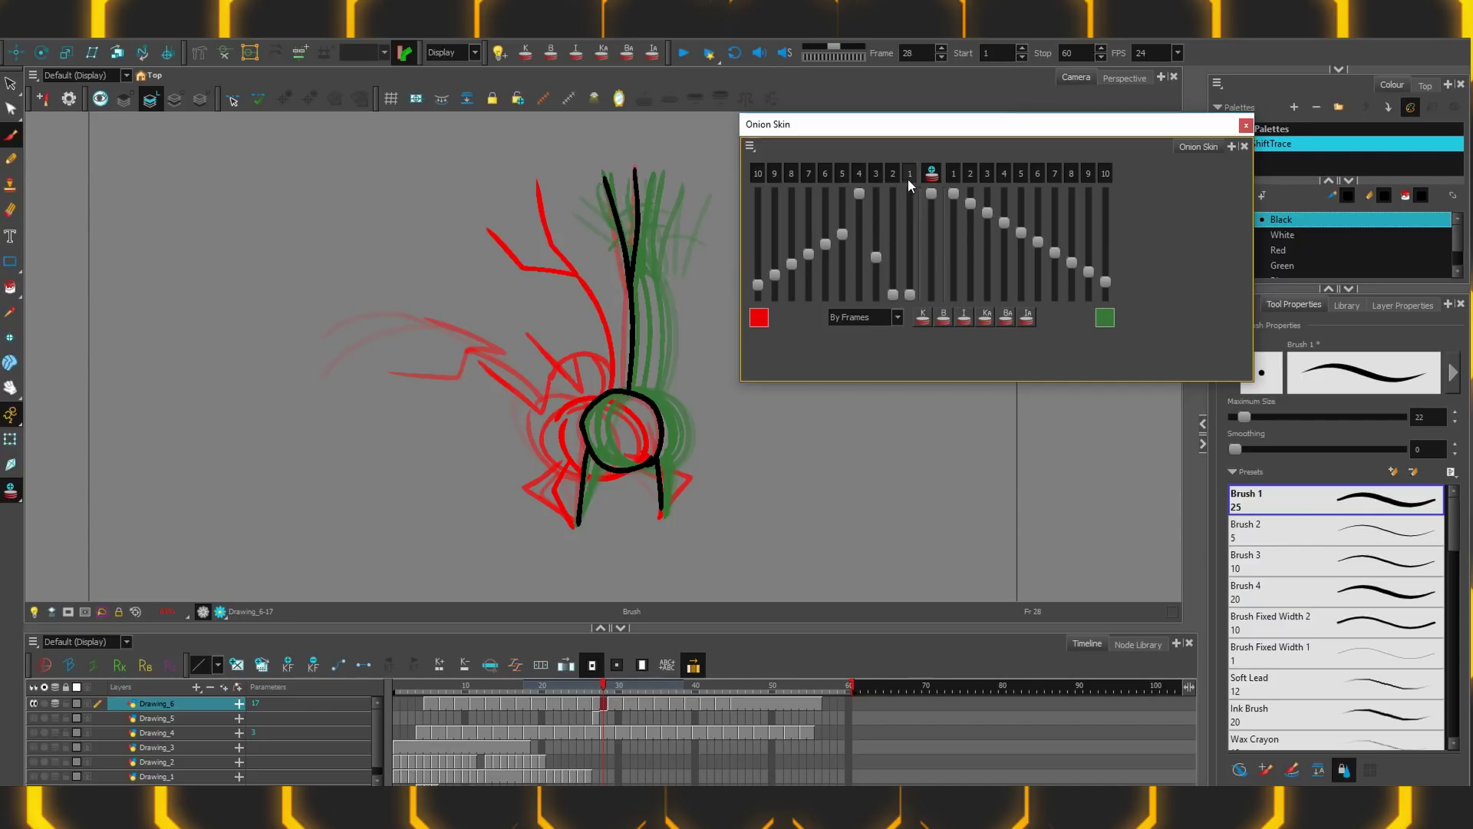
Include future frames 1–3 and lower the second future frame's opacity to about half
left_click(862, 214)
left_click(988, 211)
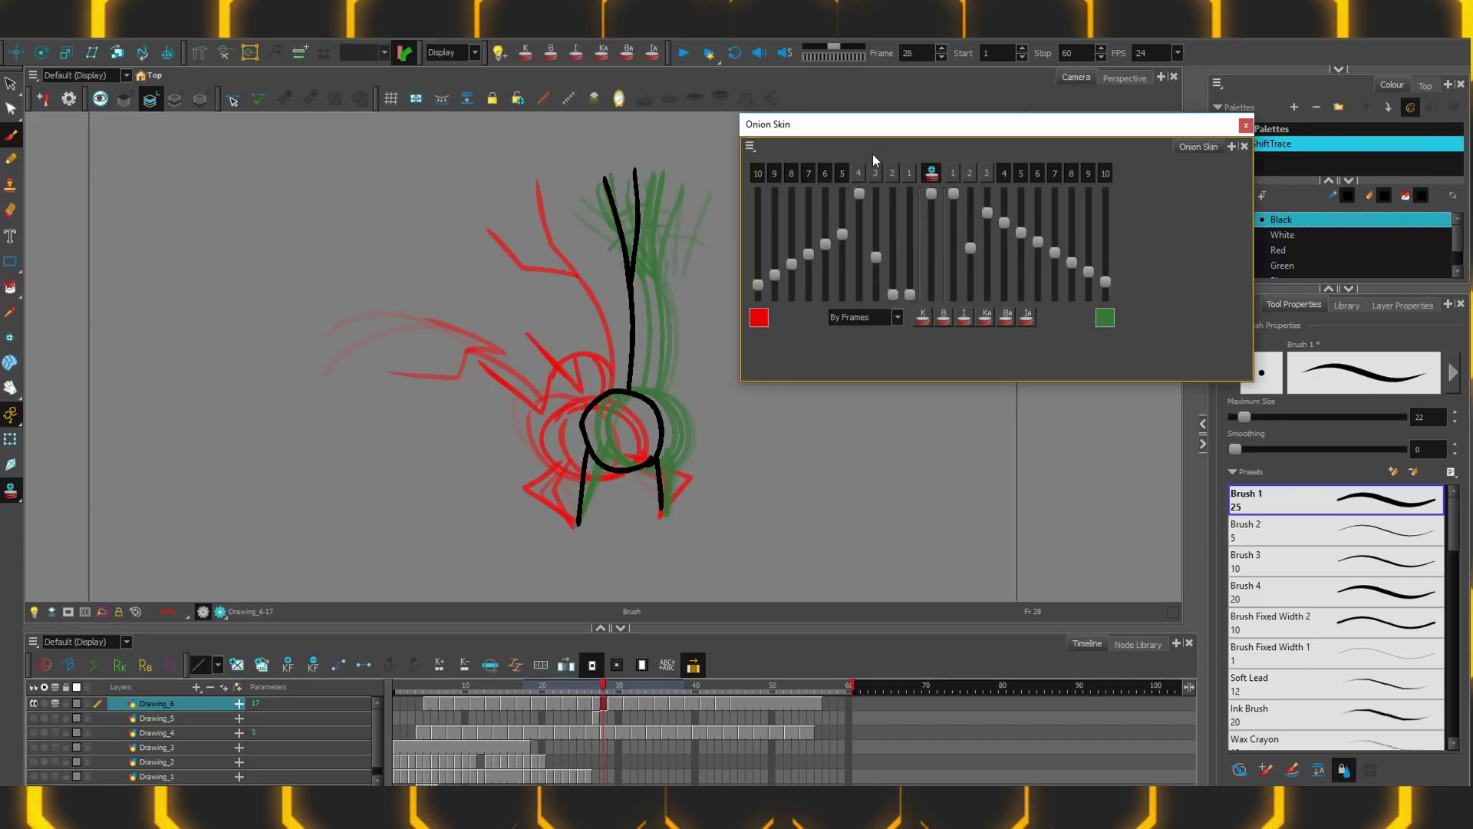
left_click_drag(846, 130, 849, 137)
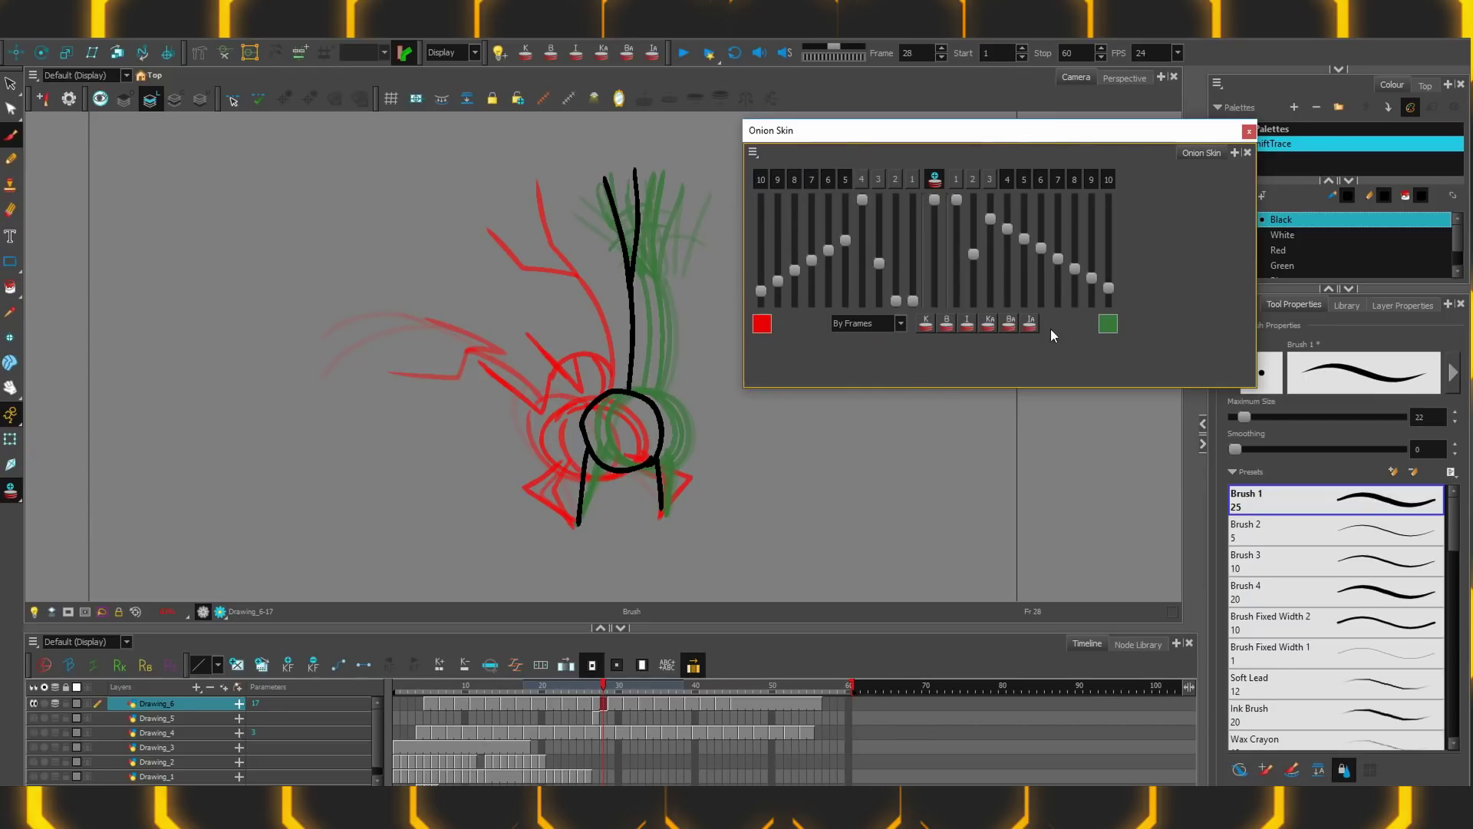
Try other past-frame ghost colours, then dismiss the colour picker keeping red
left_click(760, 326)
left_click_drag(1019, 223, 1161, 140)
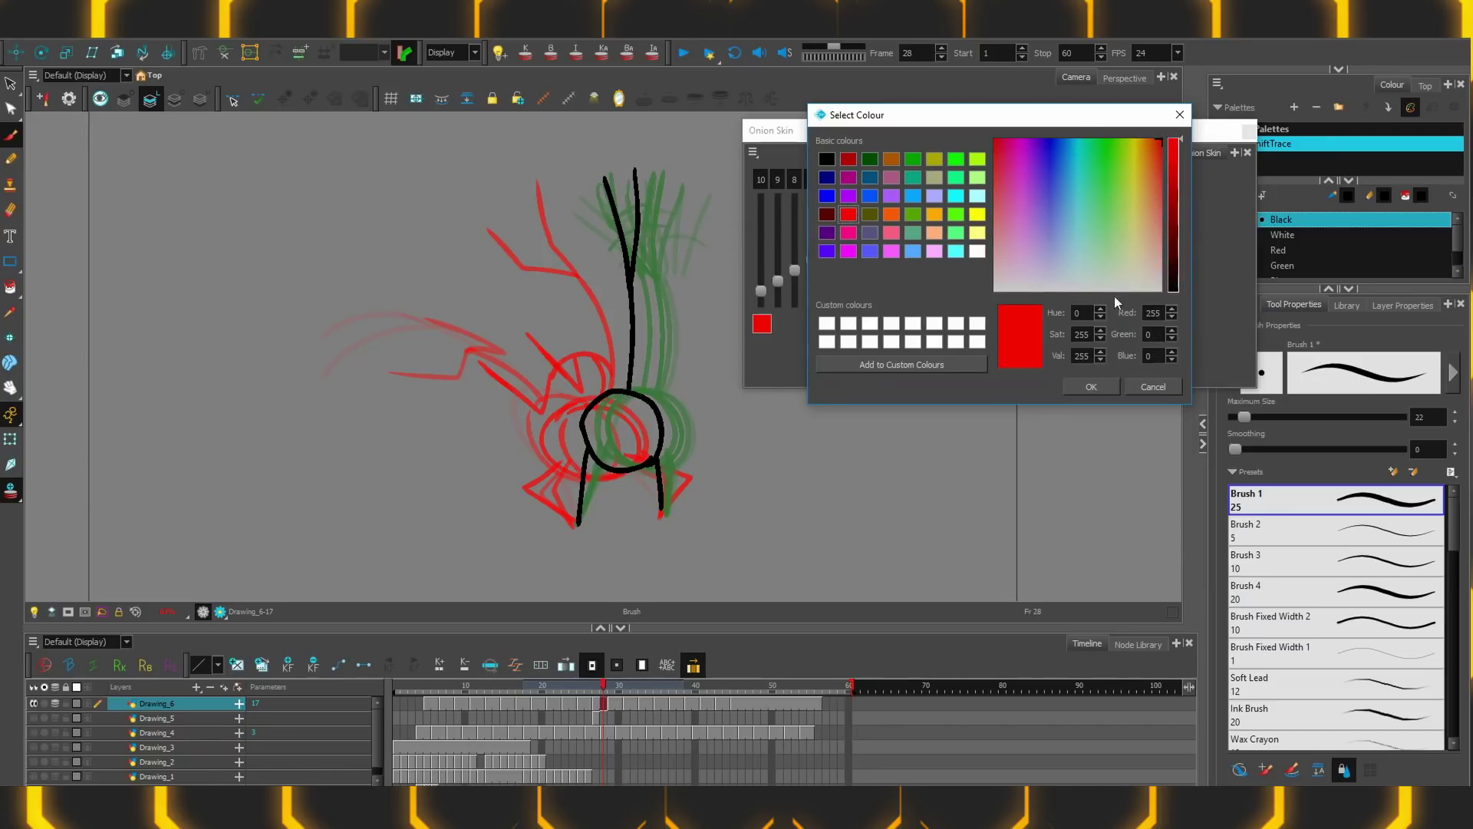
left_click(1149, 388)
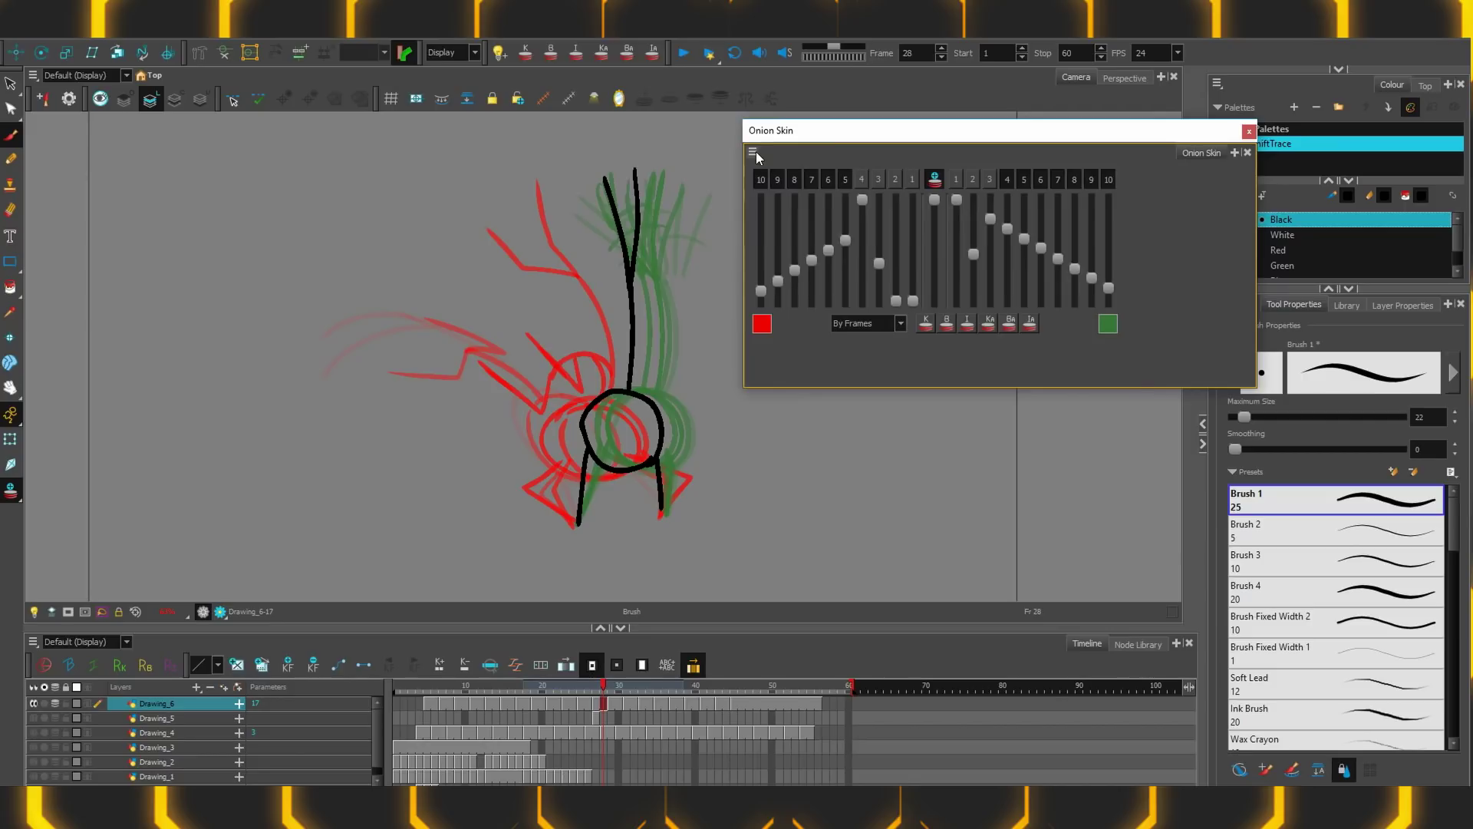
Switch the onion skin to Original Colours and scrub frames 26–31 to check the ghosts
left_click(753, 151)
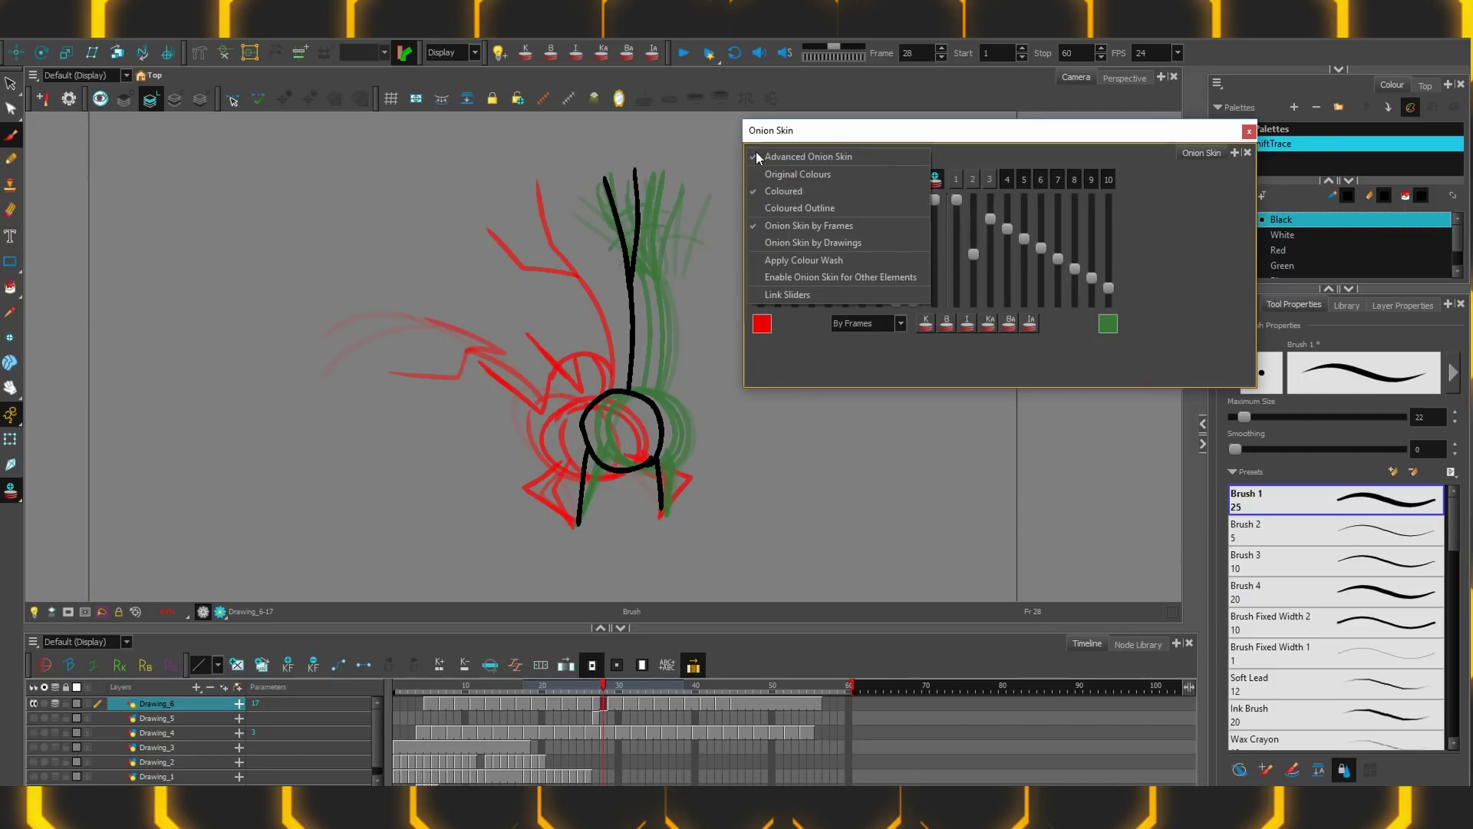
left_click(837, 178)
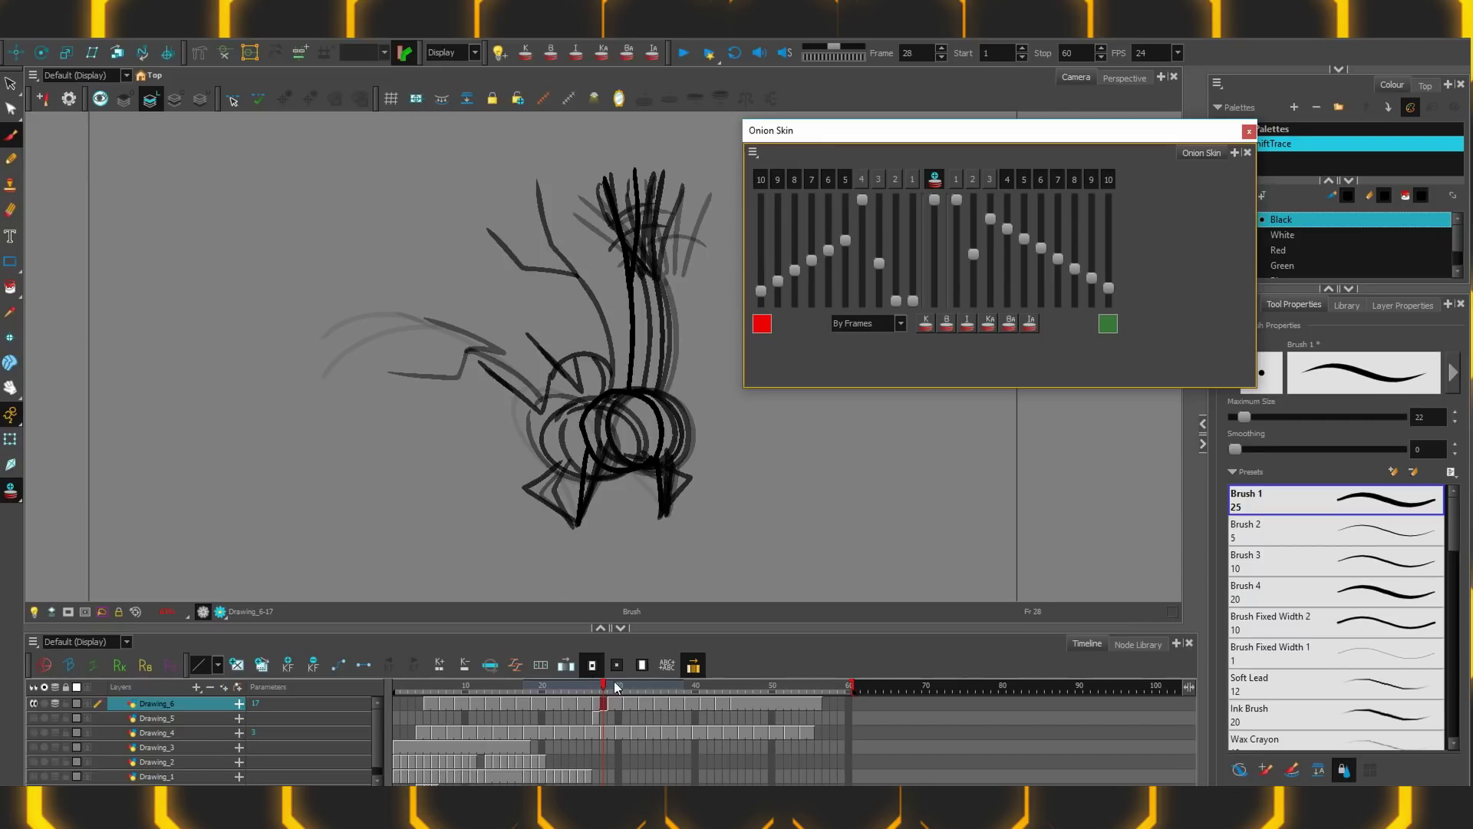
mouse_move(602, 676)
left_mouse_down()
mouse_move(585, 696)
mouse_move(628, 712)
left_mouse_up()
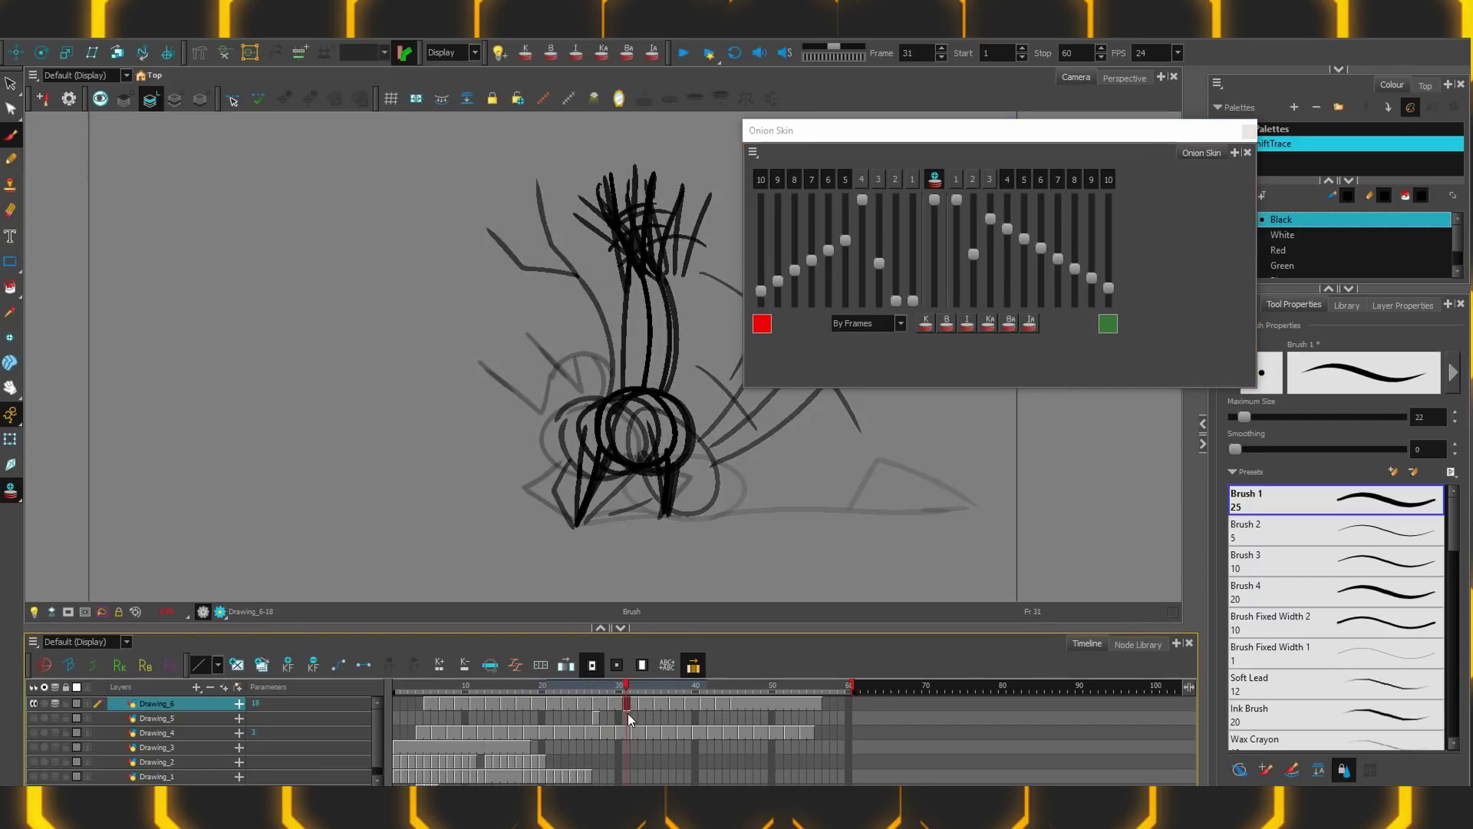
left_click(754, 153)
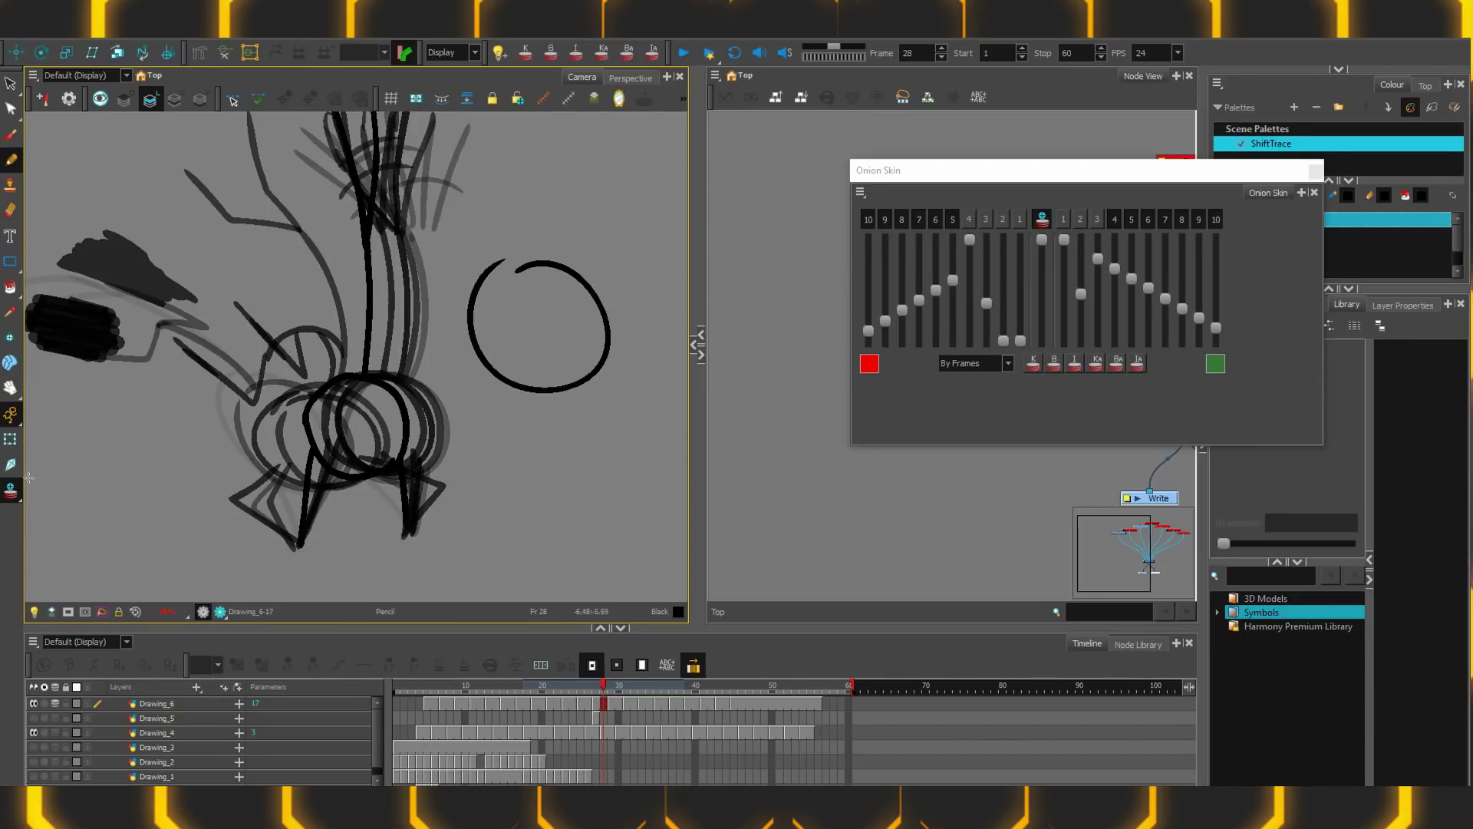
Enable onion skin on Drawing_6, set ghosts to Coloured, and fade one neighbouring frame's slider
left_click(13, 492)
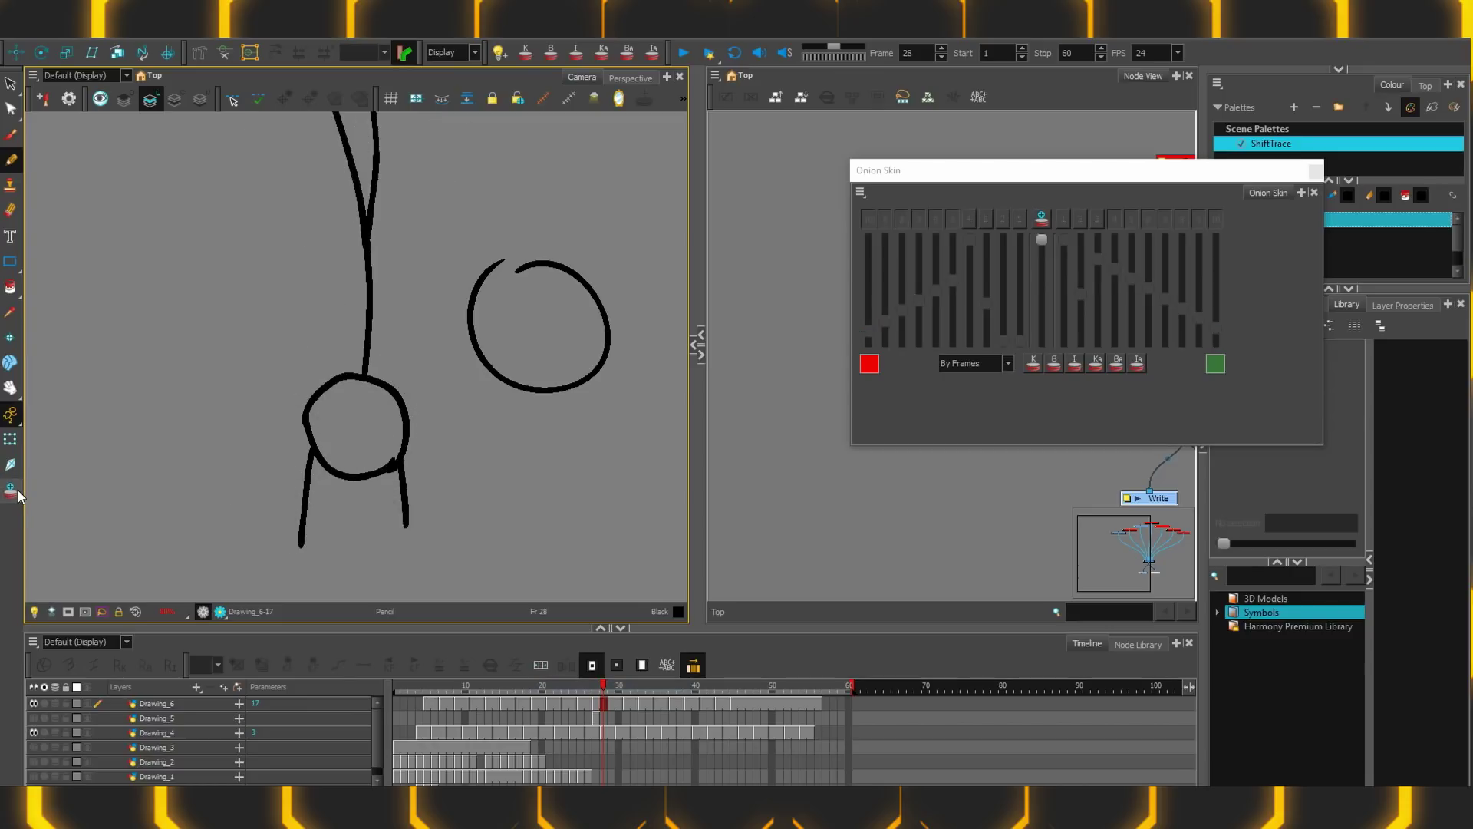
left_click(904, 253)
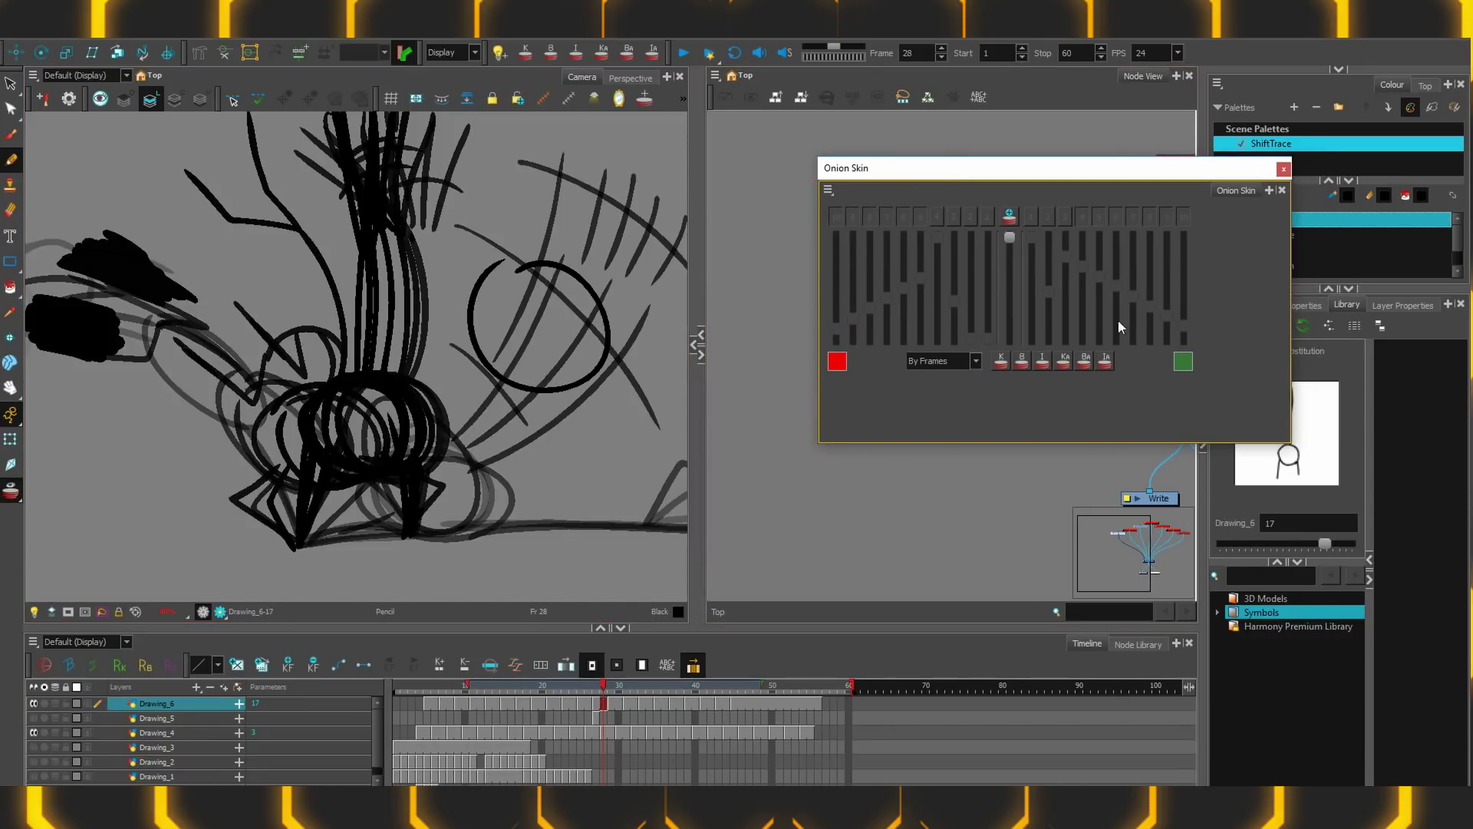
left_click(827, 190)
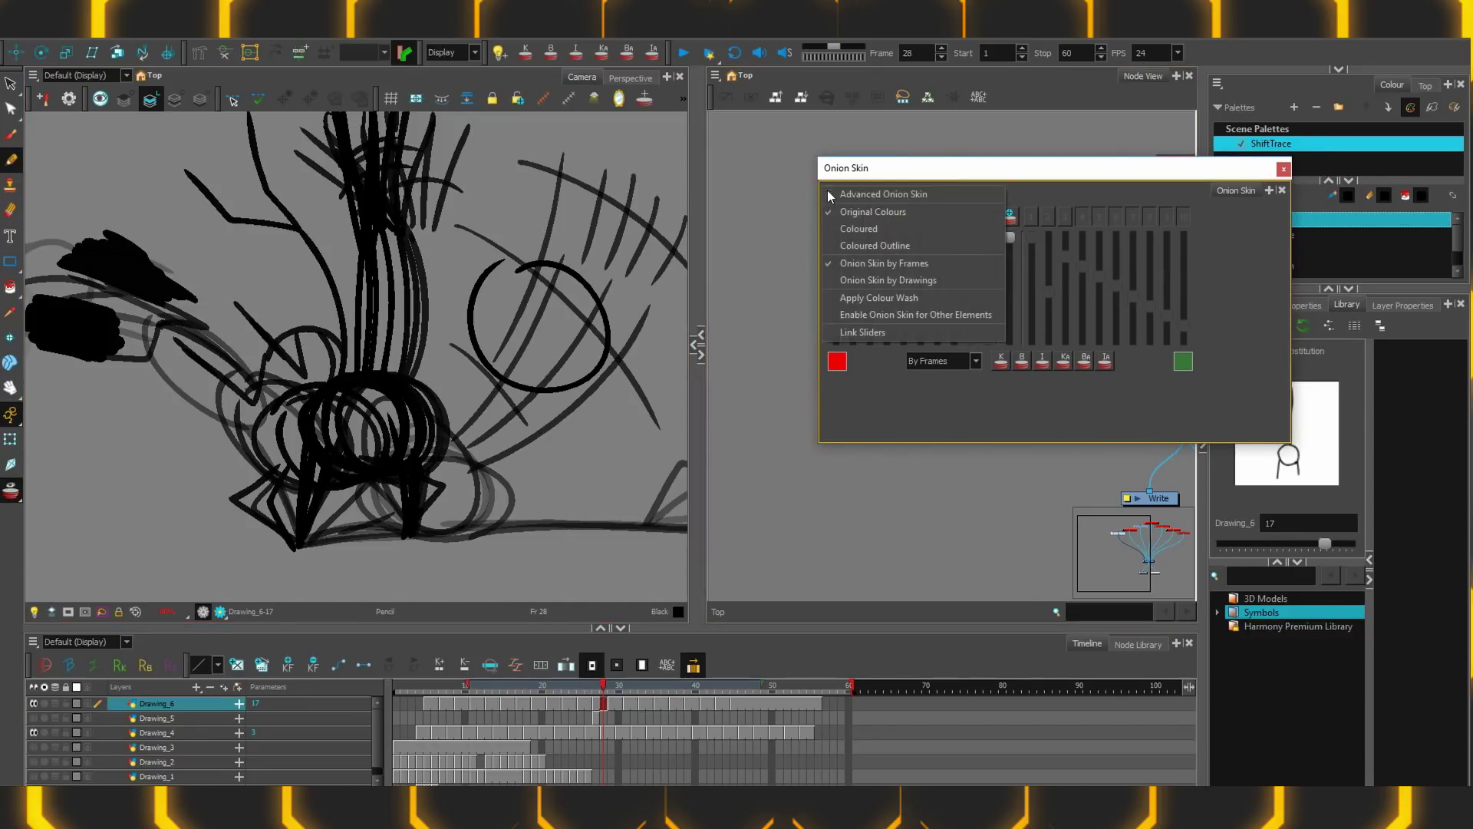
left_click(903, 228)
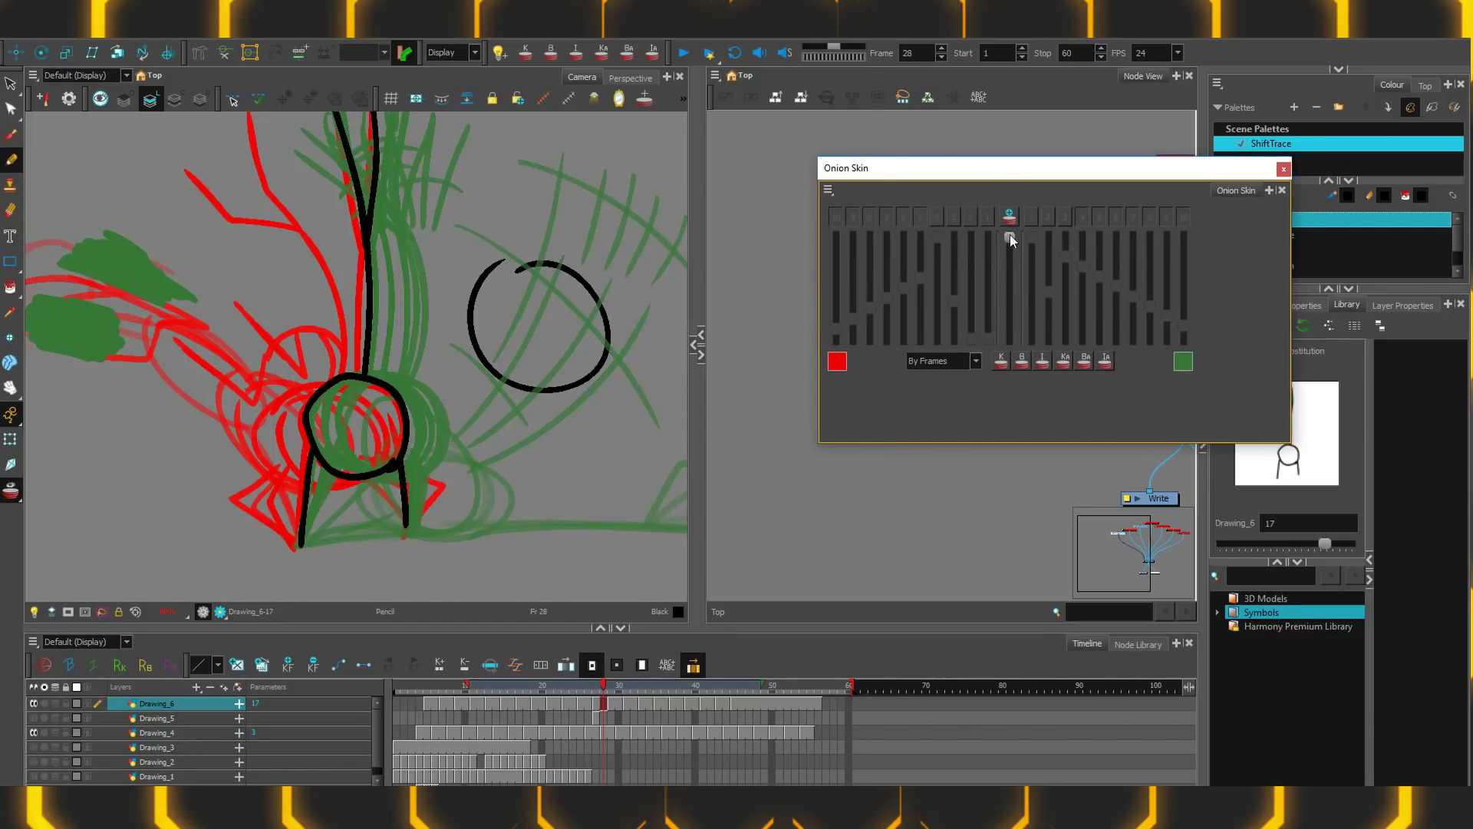
left_click_drag(1010, 236, 1016, 305)
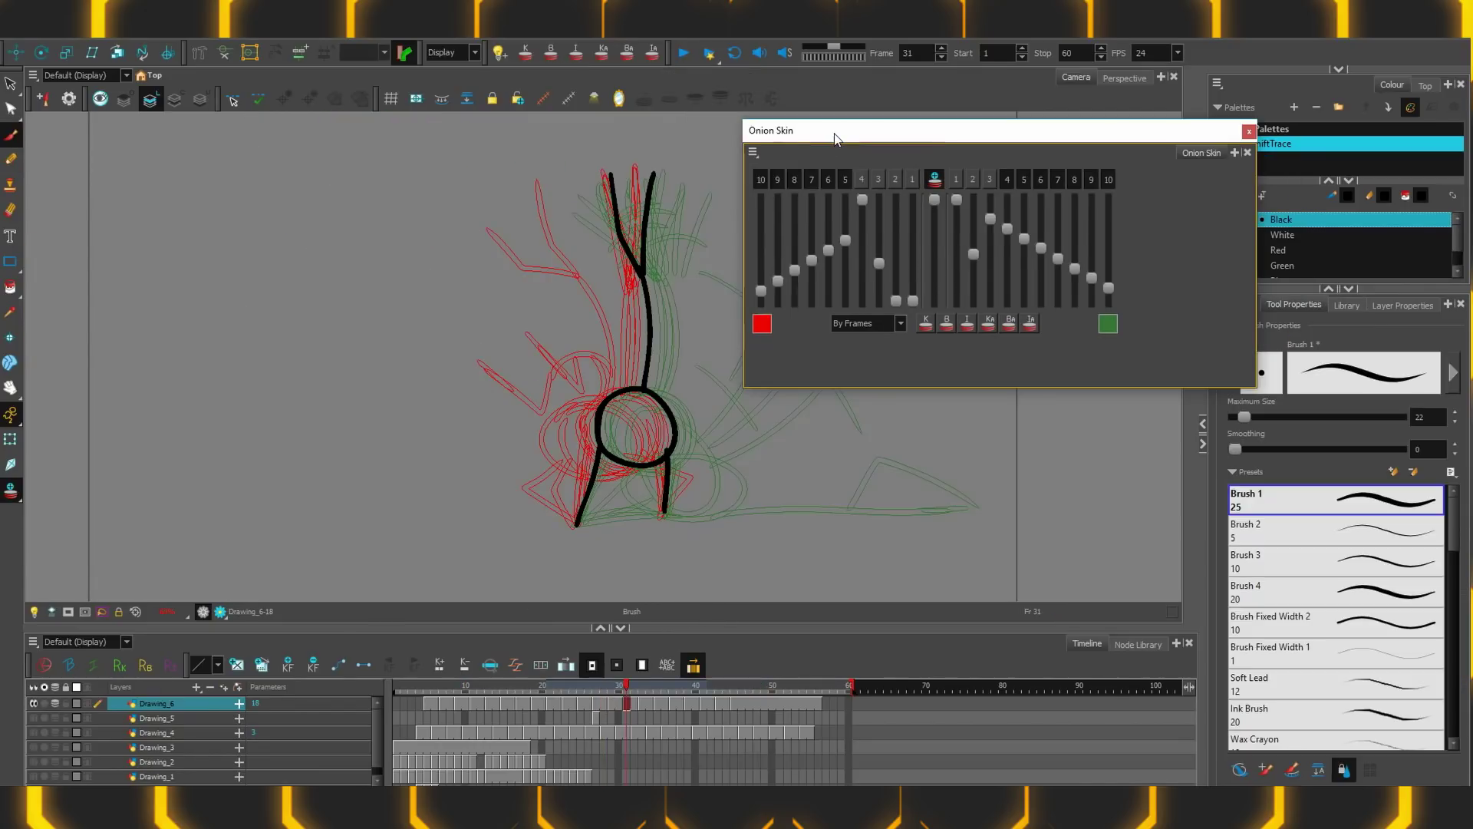
Zoom in, scribble a thick black brush stroke on frame 31, switch to Pencil, and advance to frame 33
left_click_drag(834, 139, 859, 141)
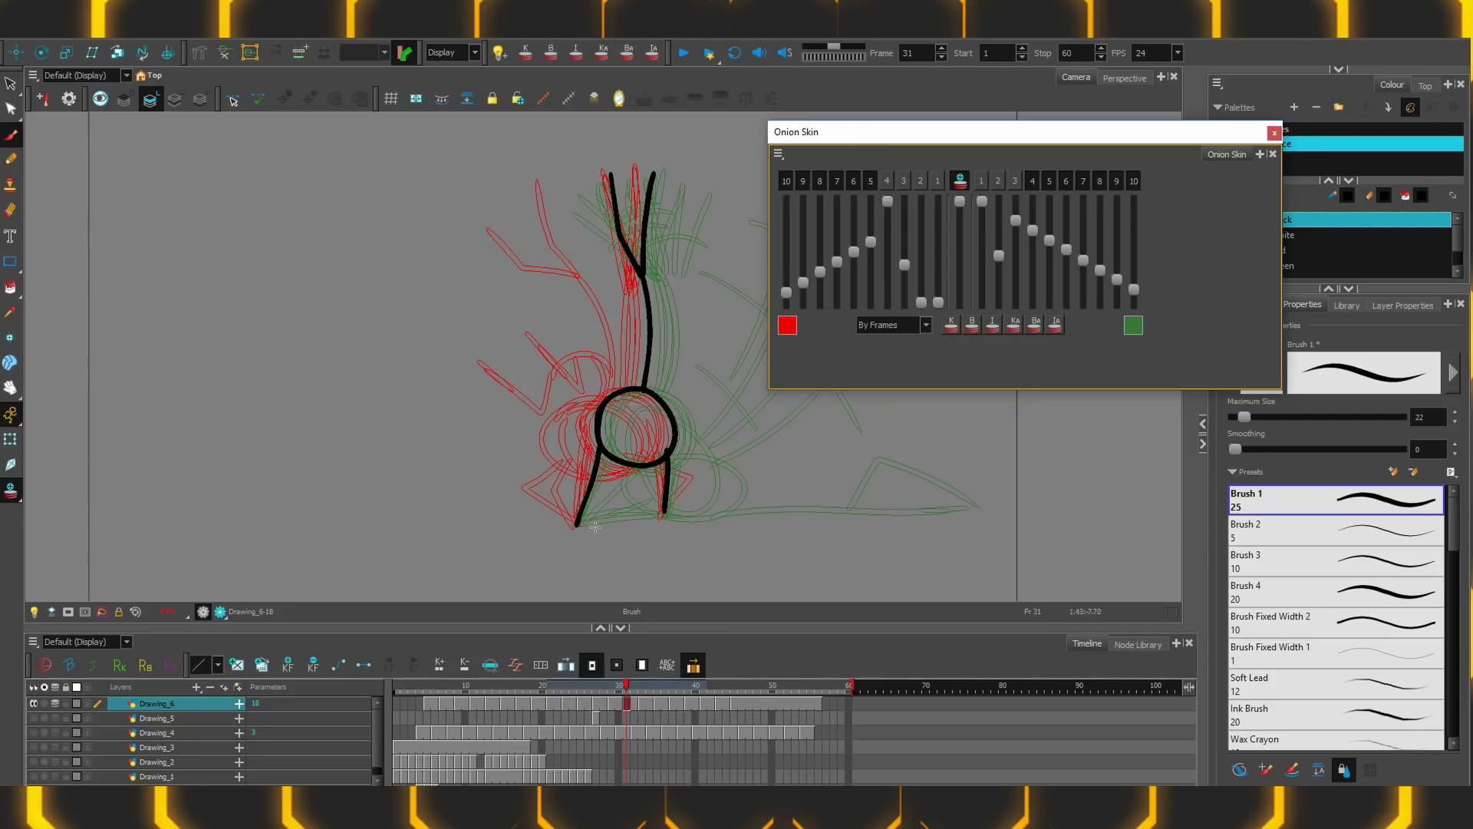
scroll(583, 508, "up", 1)
scroll(583, 508, "up", 1)
mouse_move(289, 223)
left_mouse_down()
mouse_move(329, 263)
mouse_move(241, 214)
mouse_move(331, 287)
mouse_move(184, 254)
mouse_move(330, 280)
mouse_move(314, 261)
mouse_move(175, 247)
mouse_move(172, 303)
mouse_move(134, 323)
mouse_move(256, 382)
left_mouse_up()
key("alt+slash")
key("period")
key("period")
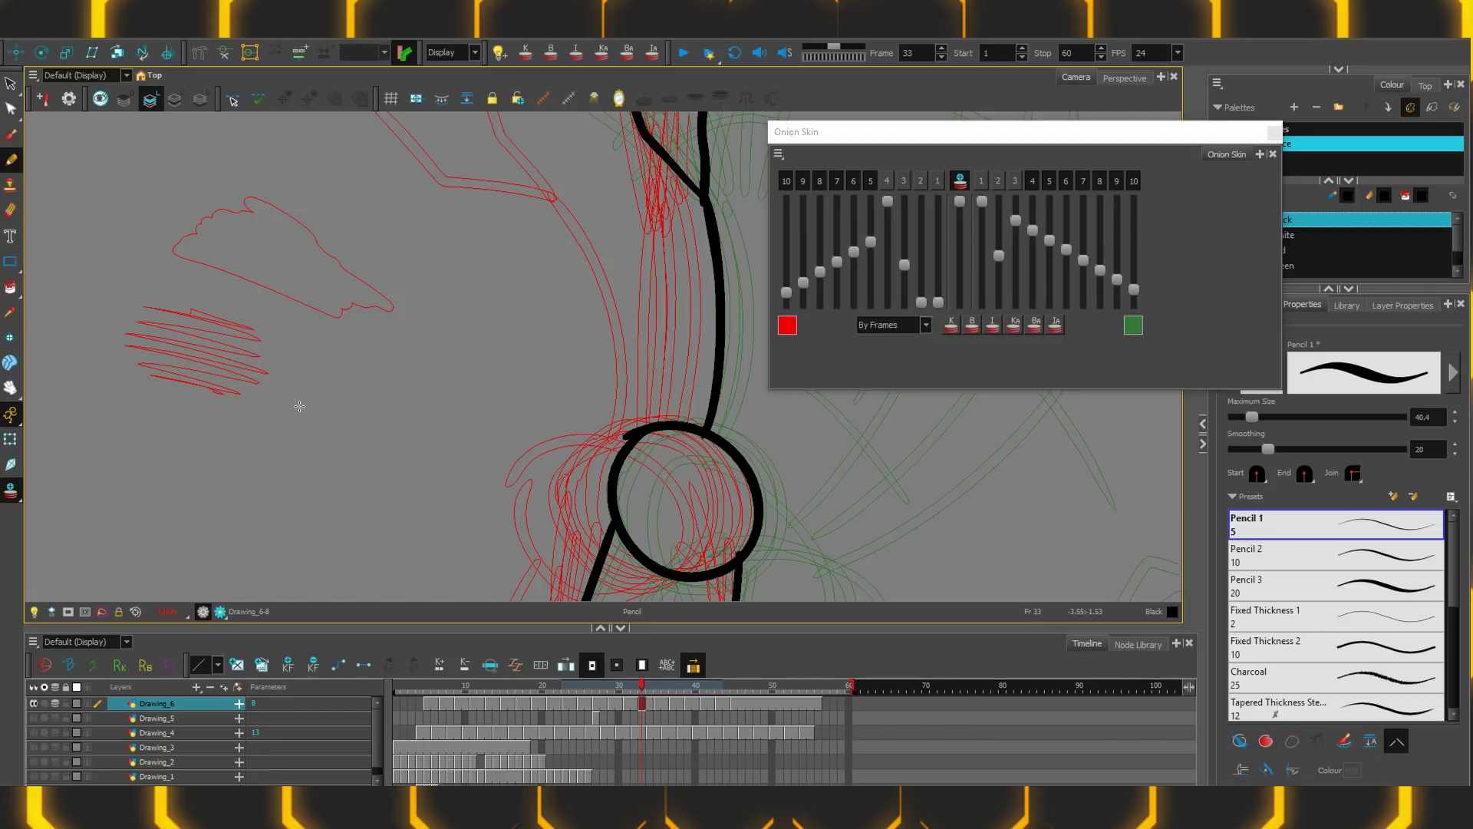
Apply Colour Wash to the onion skin and lower Onion Skin Opacity in the transparency settings
left_click(777, 154)
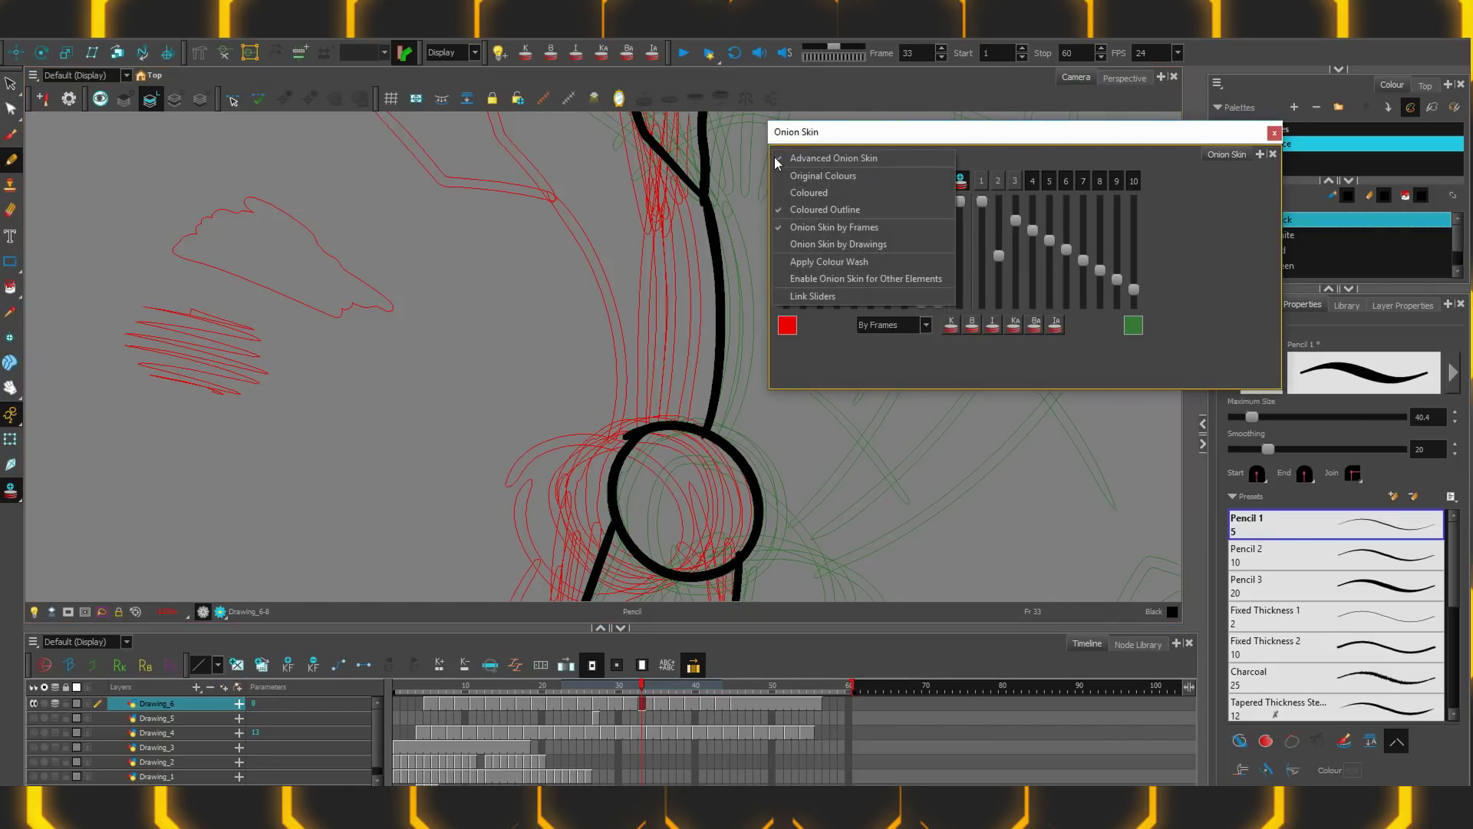
left_click(818, 232)
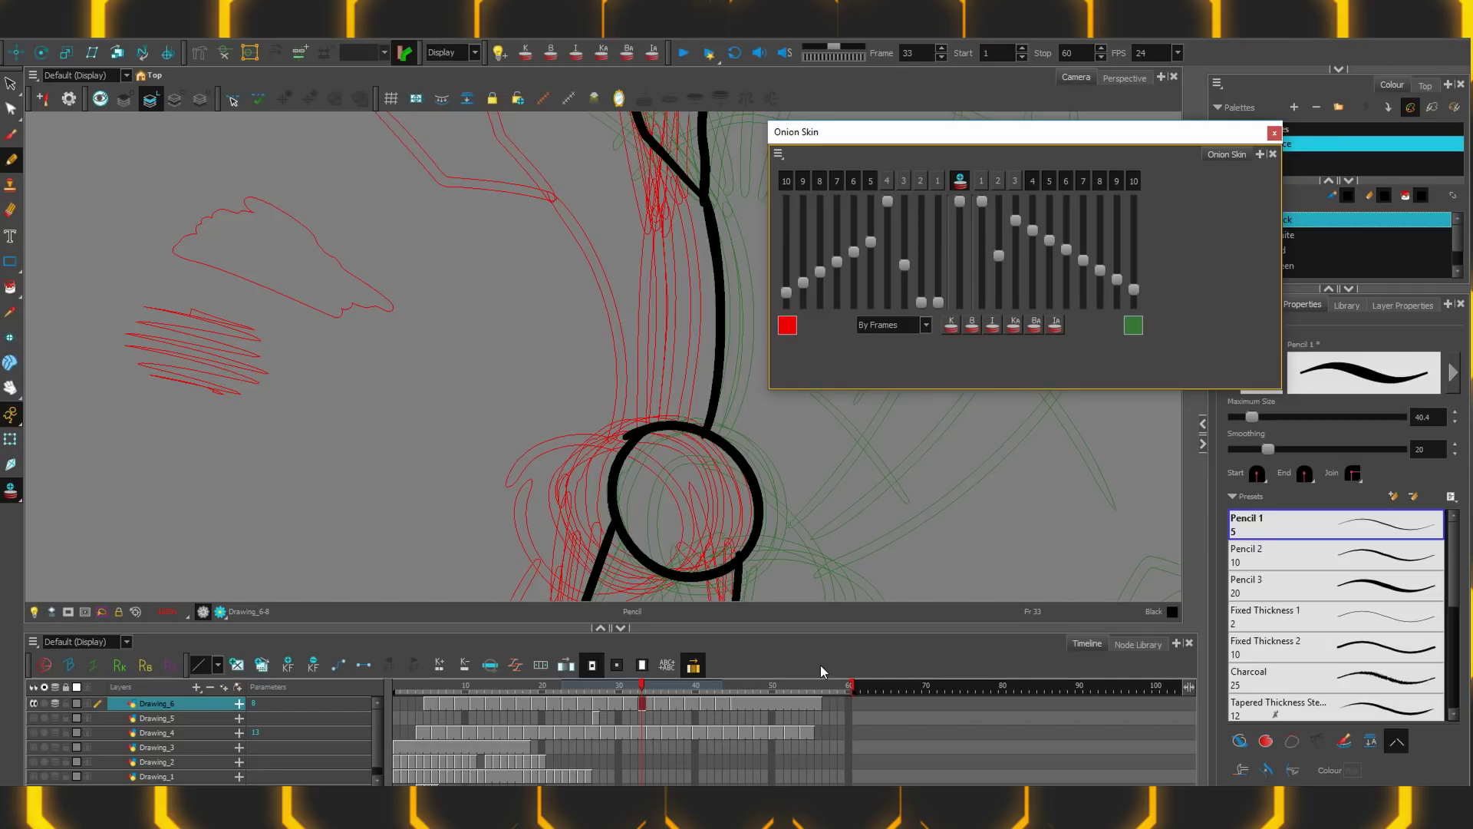
key("1")
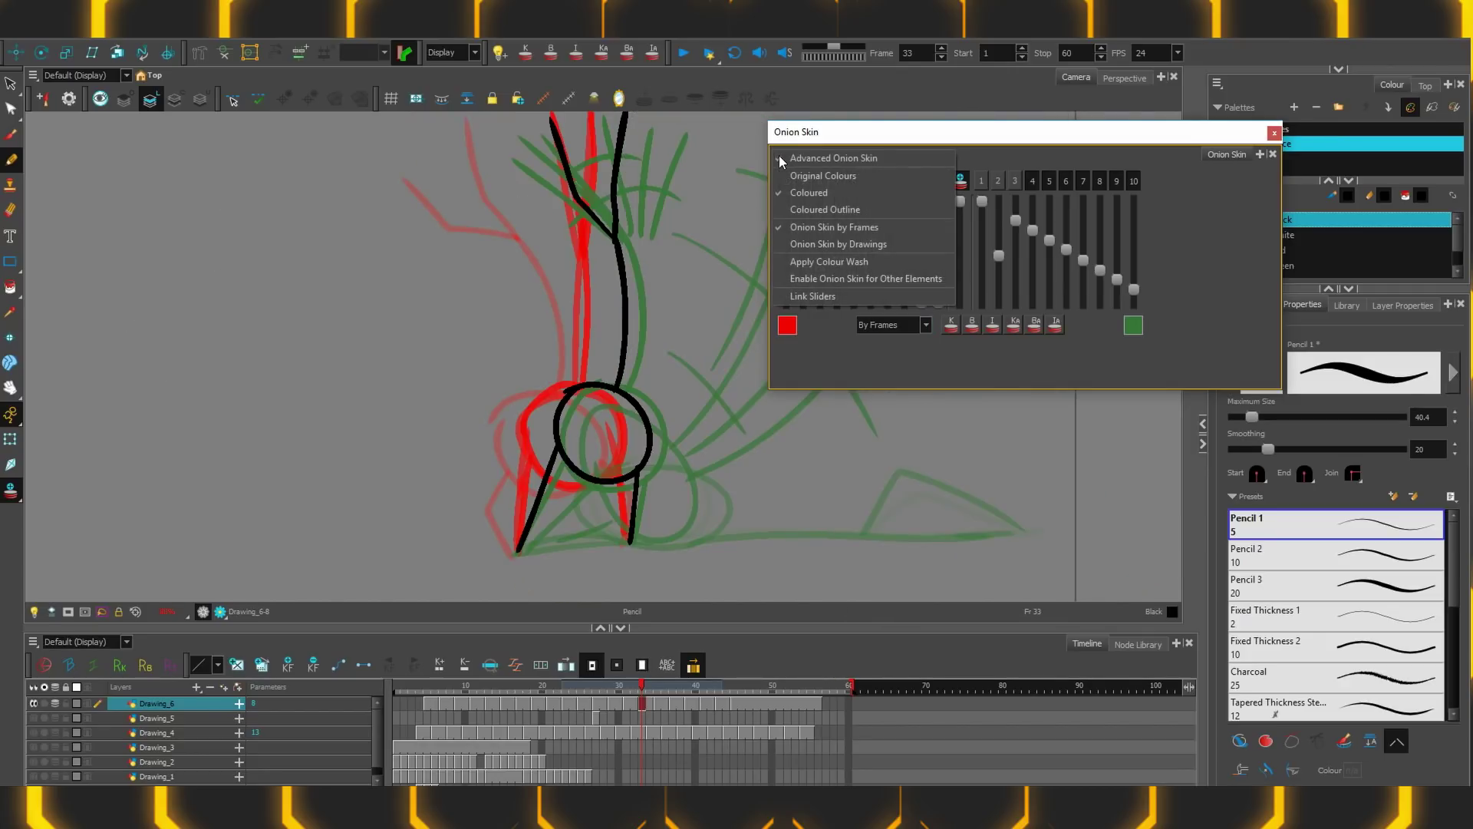
left_click(849, 269)
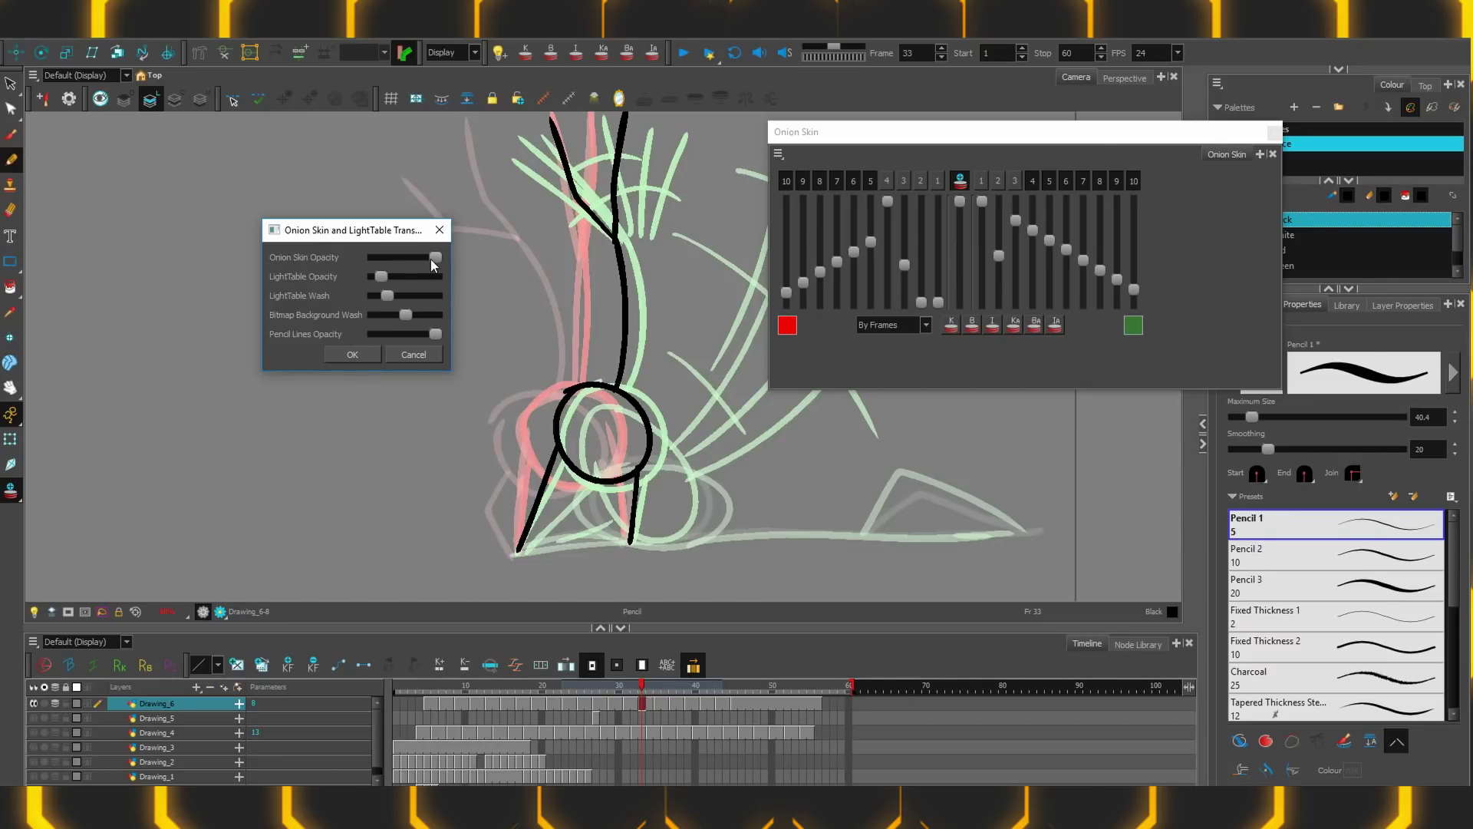
mouse_move(430, 260)
left_mouse_down()
mouse_move(384, 239)
mouse_move(442, 256)
left_mouse_up()
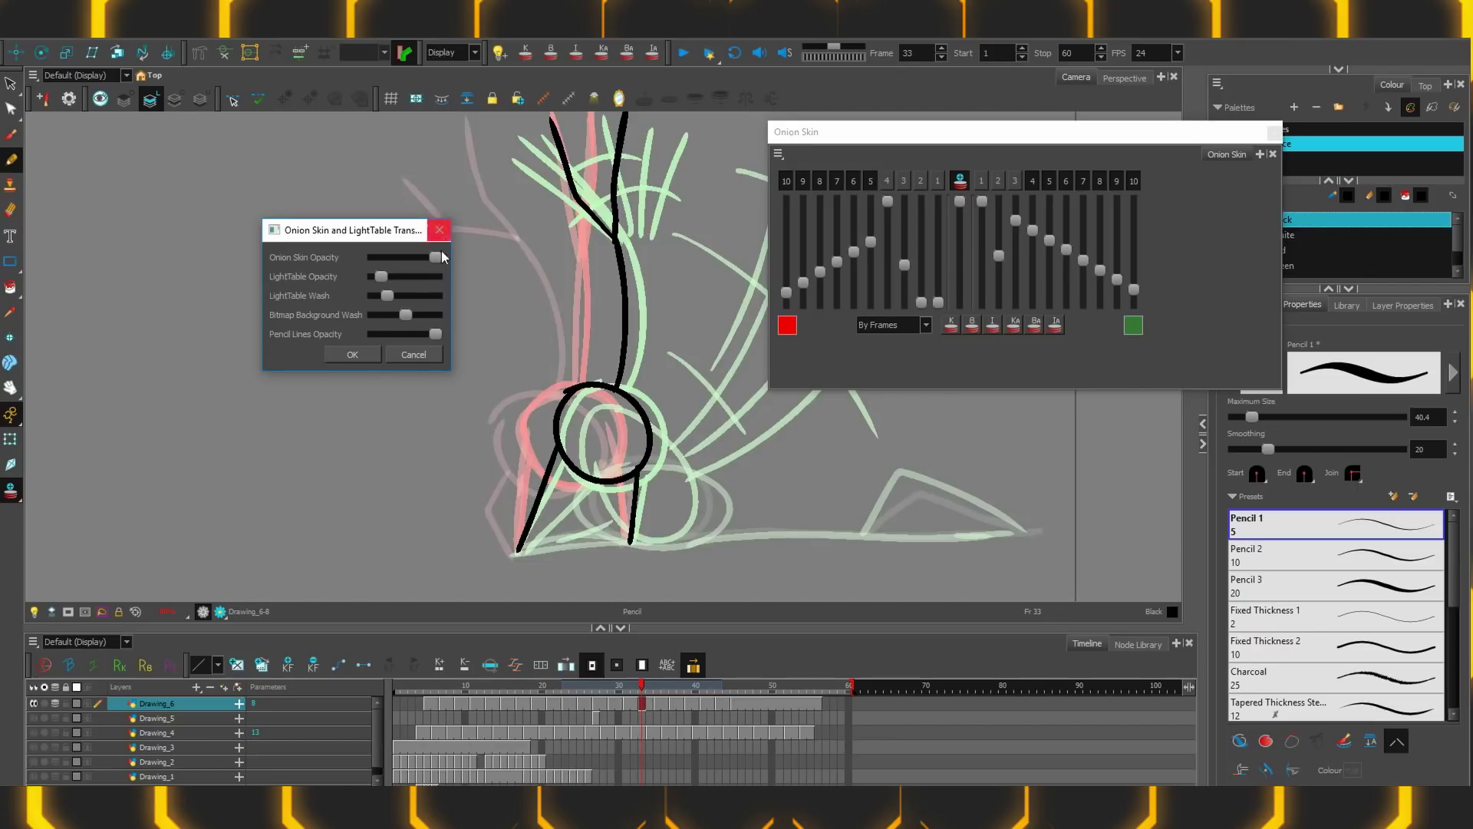
Cancel the transparency dialog, set the onion skin mode to By Drawings, and show the Library preview
left_click(409, 354)
mouse_move(960, 201)
left_mouse_down()
mouse_move(954, 291)
mouse_move(954, 186)
left_mouse_up()
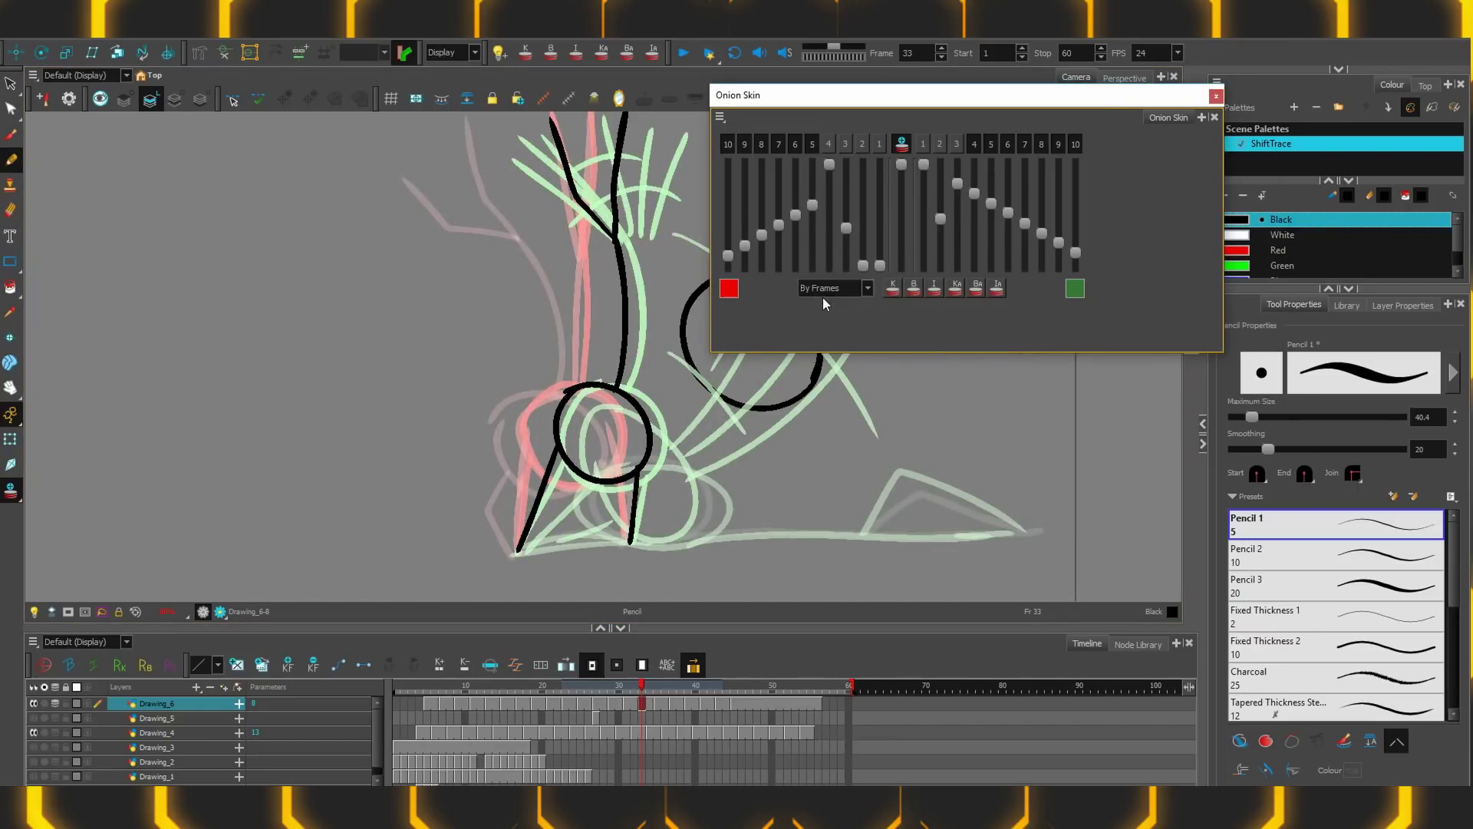
left_click(835, 291)
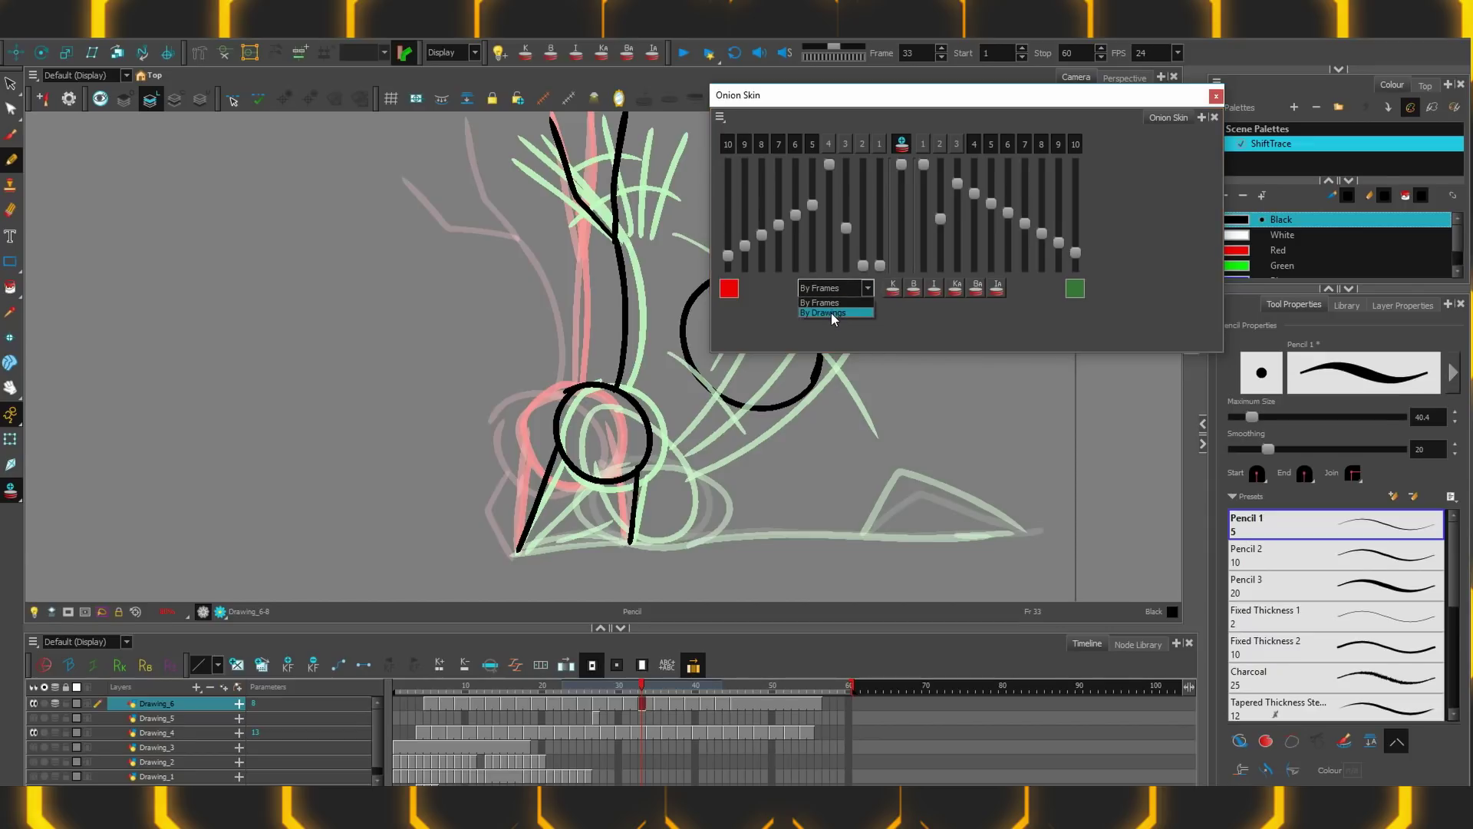
left_click(831, 312)
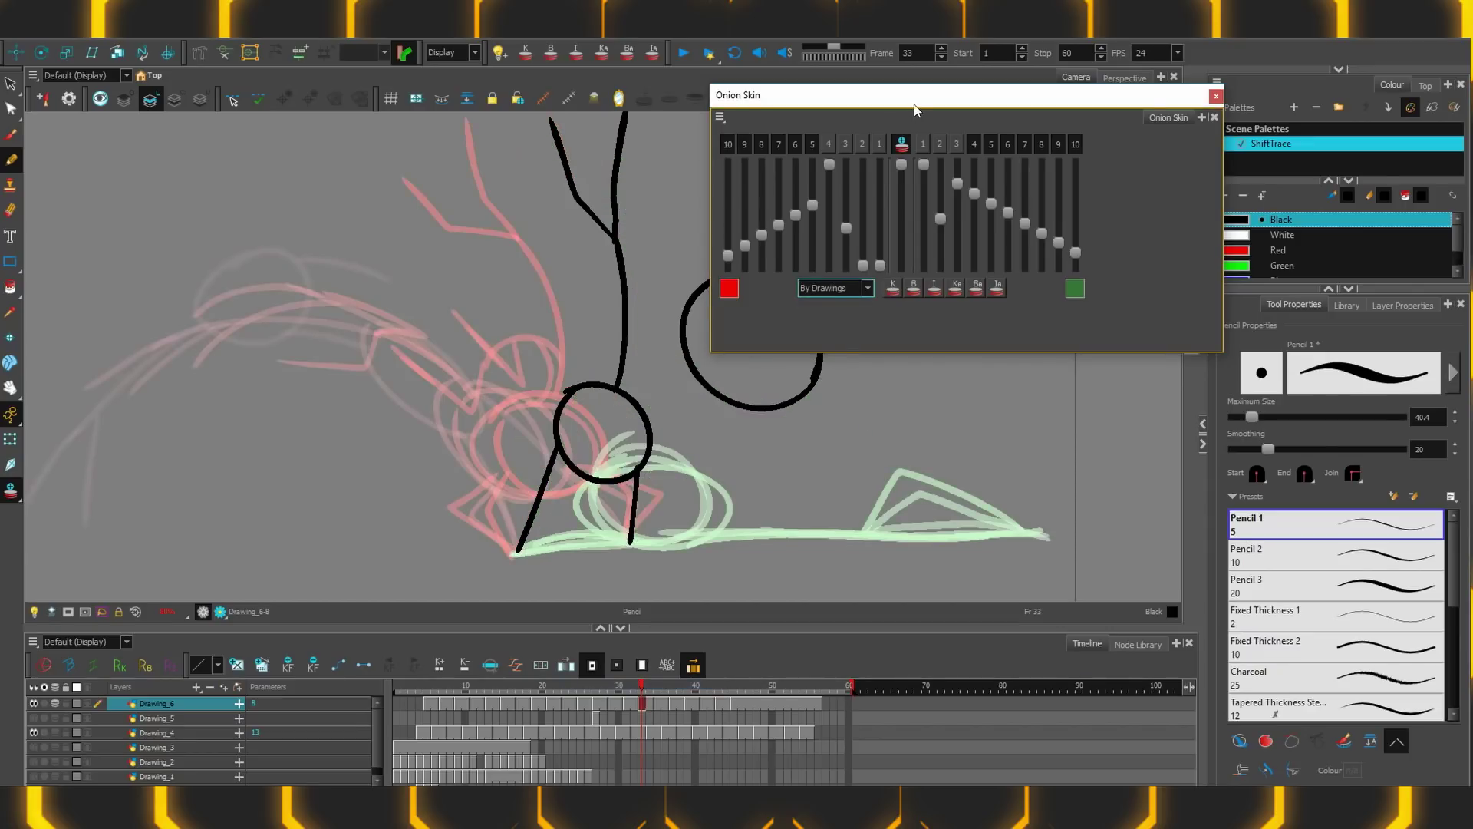
left_click_drag(914, 104, 646, 111)
left_click(1333, 307)
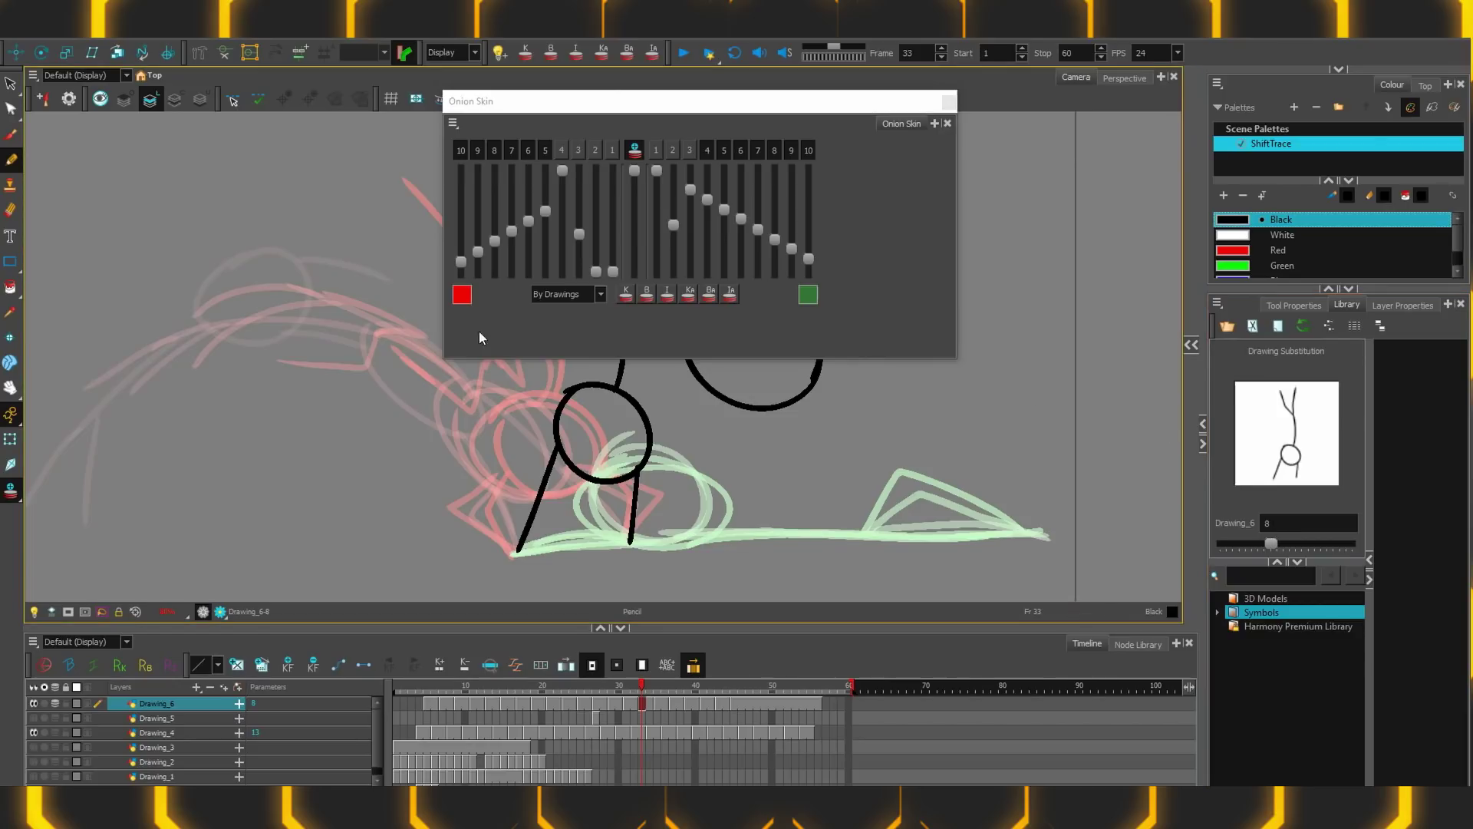
Set the onion skin mode back to By Frames and scrub the timeline
left_click(549, 298)
left_click(550, 310)
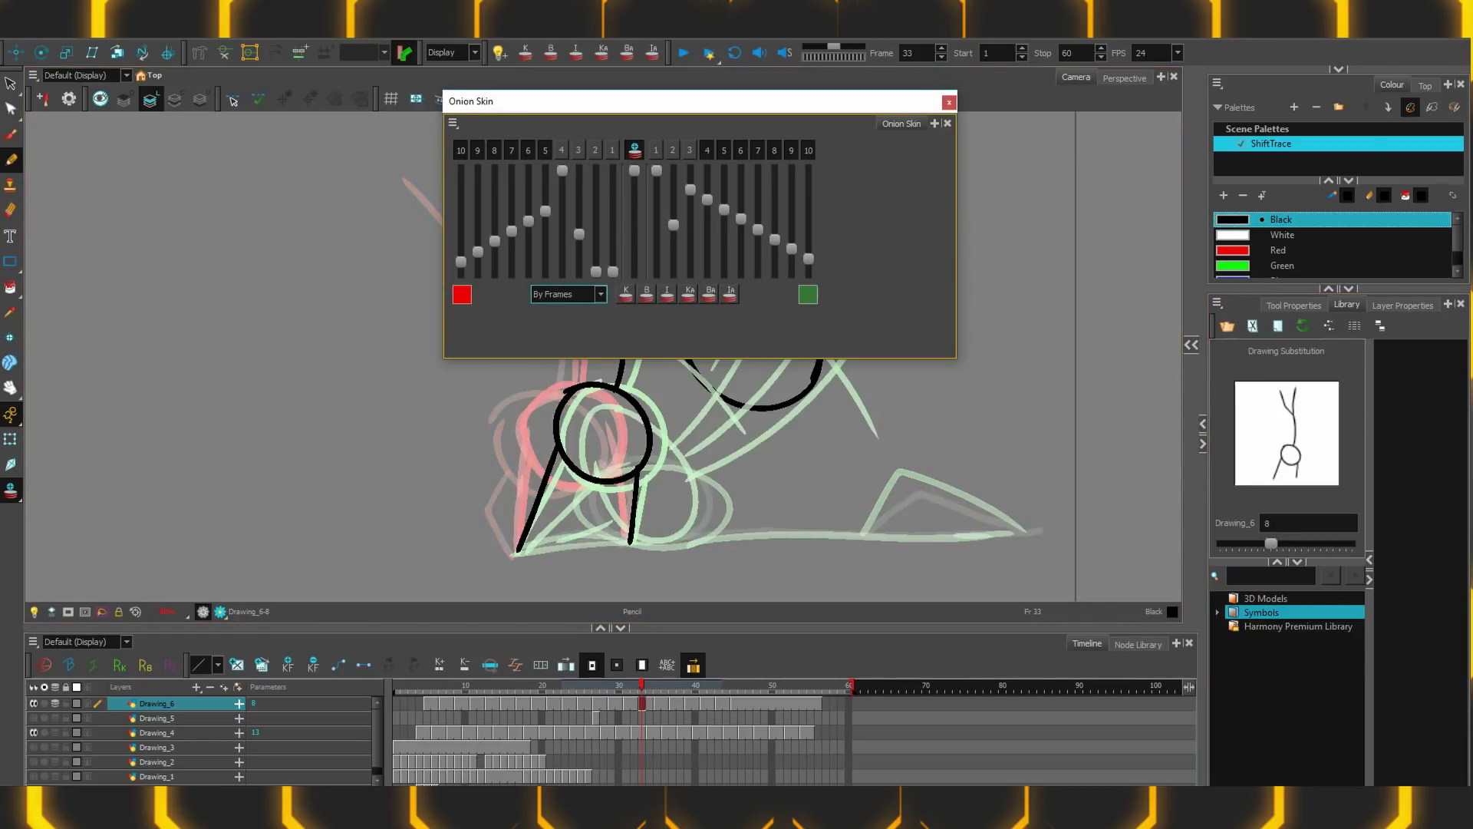
left_click_drag(640, 685, 592, 699)
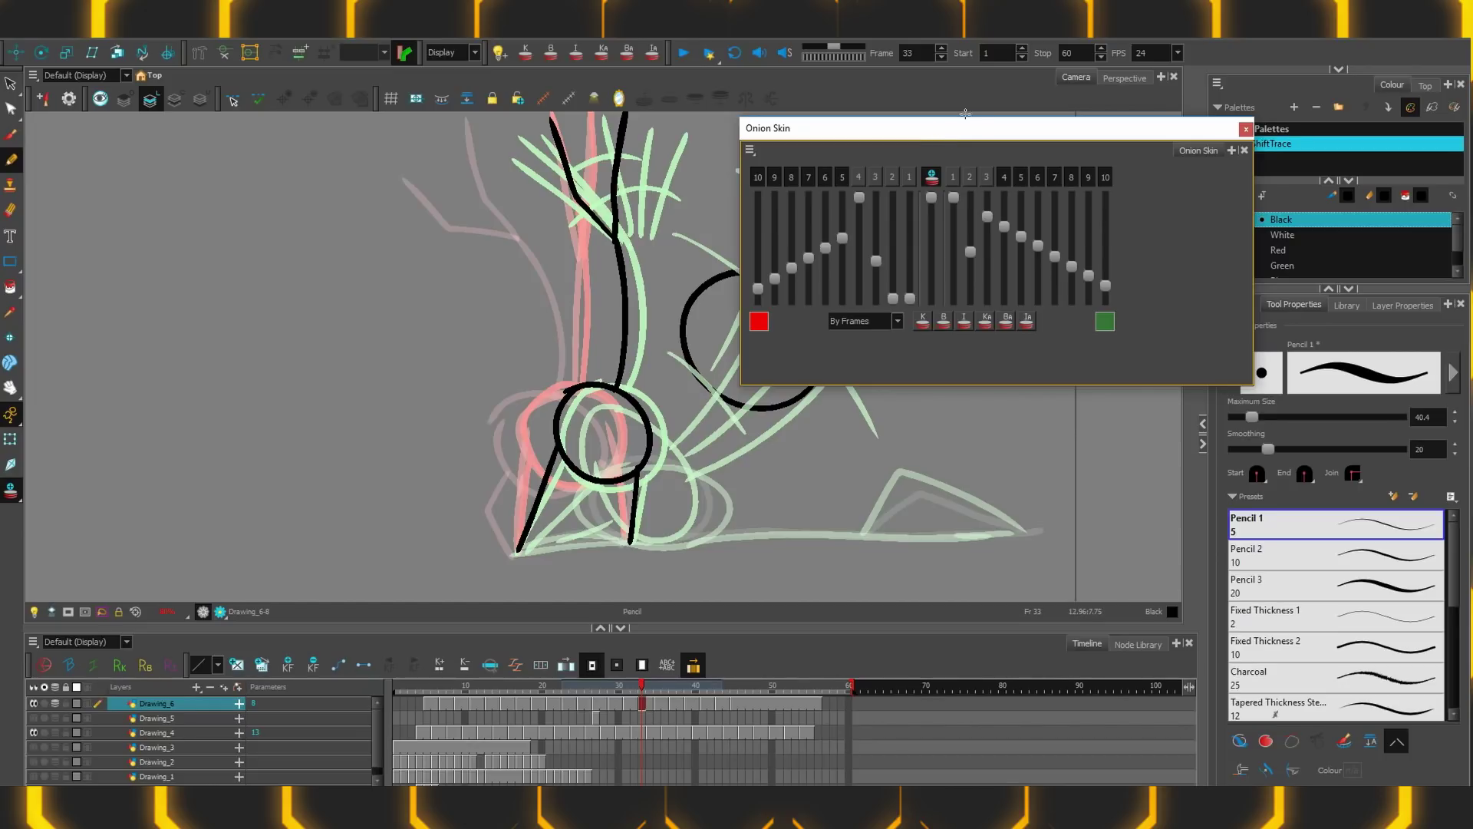
left_click_drag(962, 128, 933, 96)
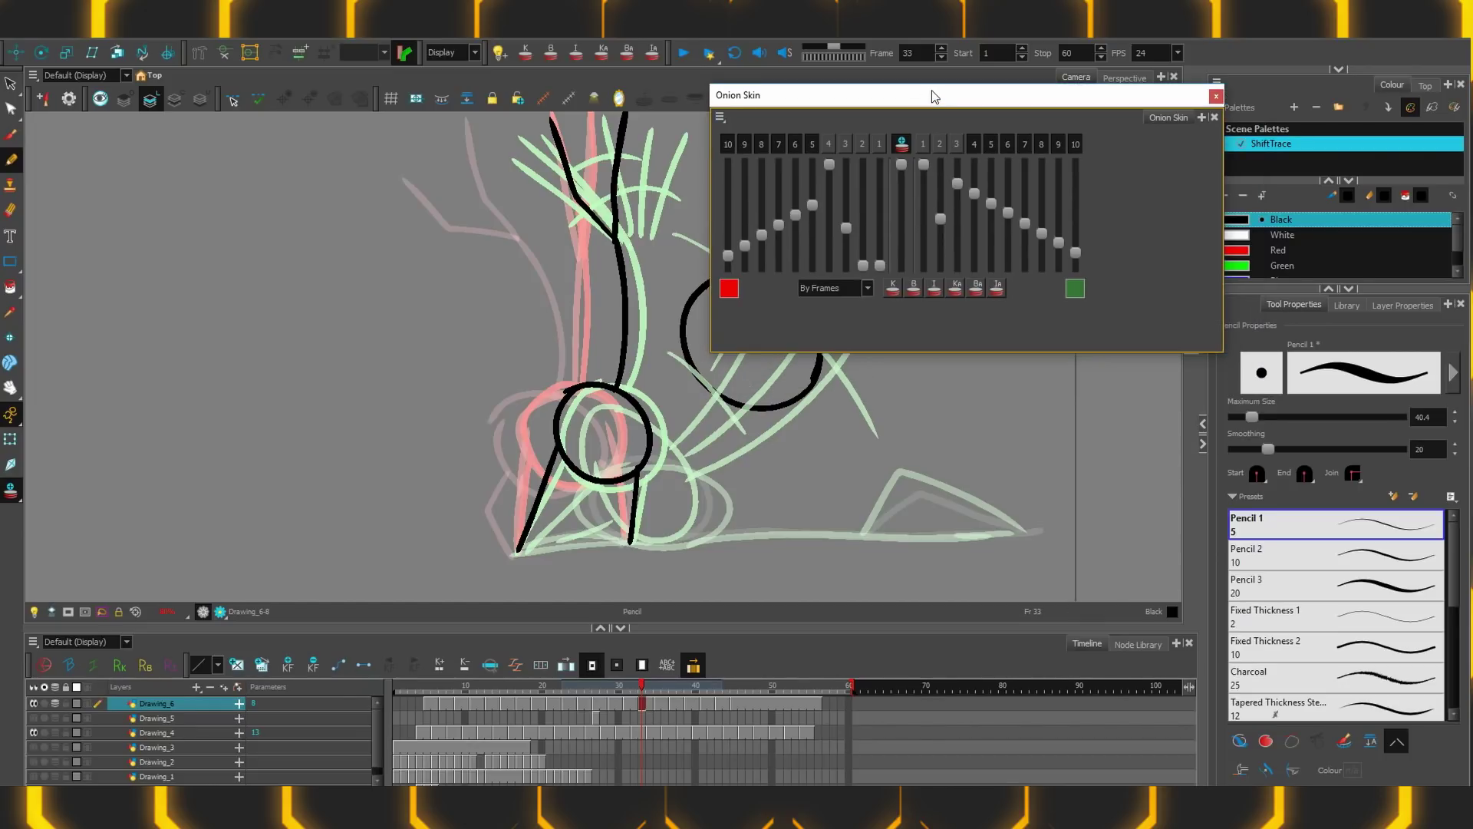